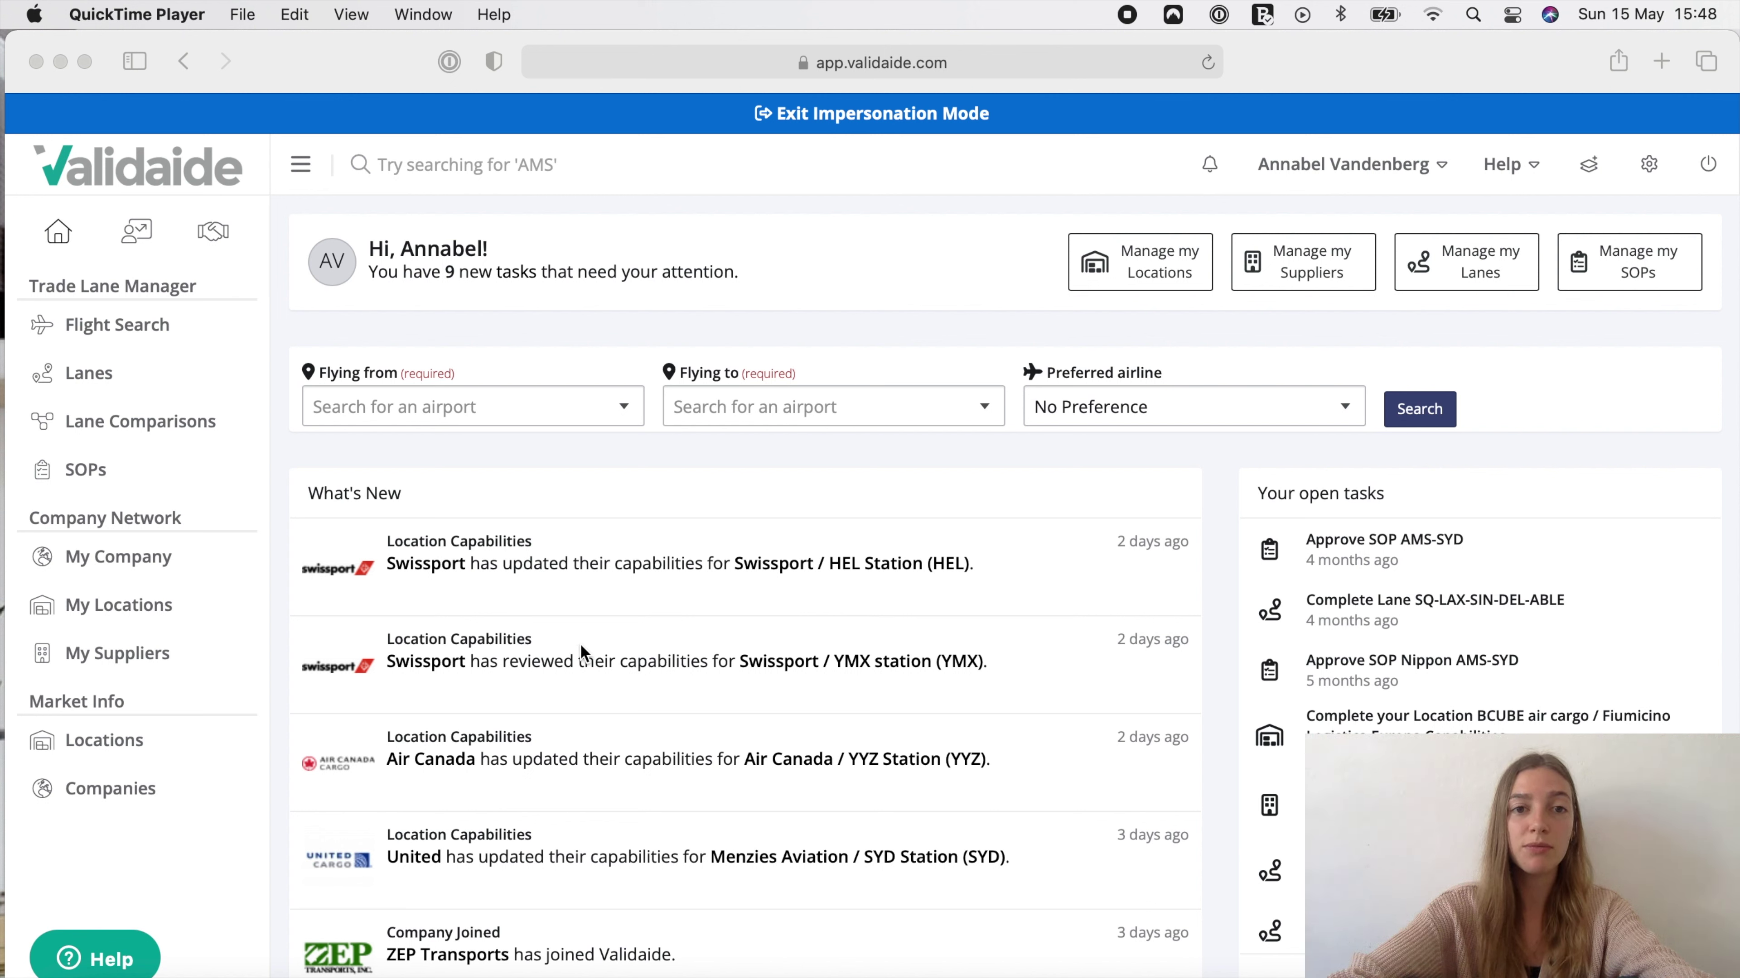
Create an Ocean lane named 'test' with booked temperature range -20 °C to -10 °C (FRO).
click(103, 378)
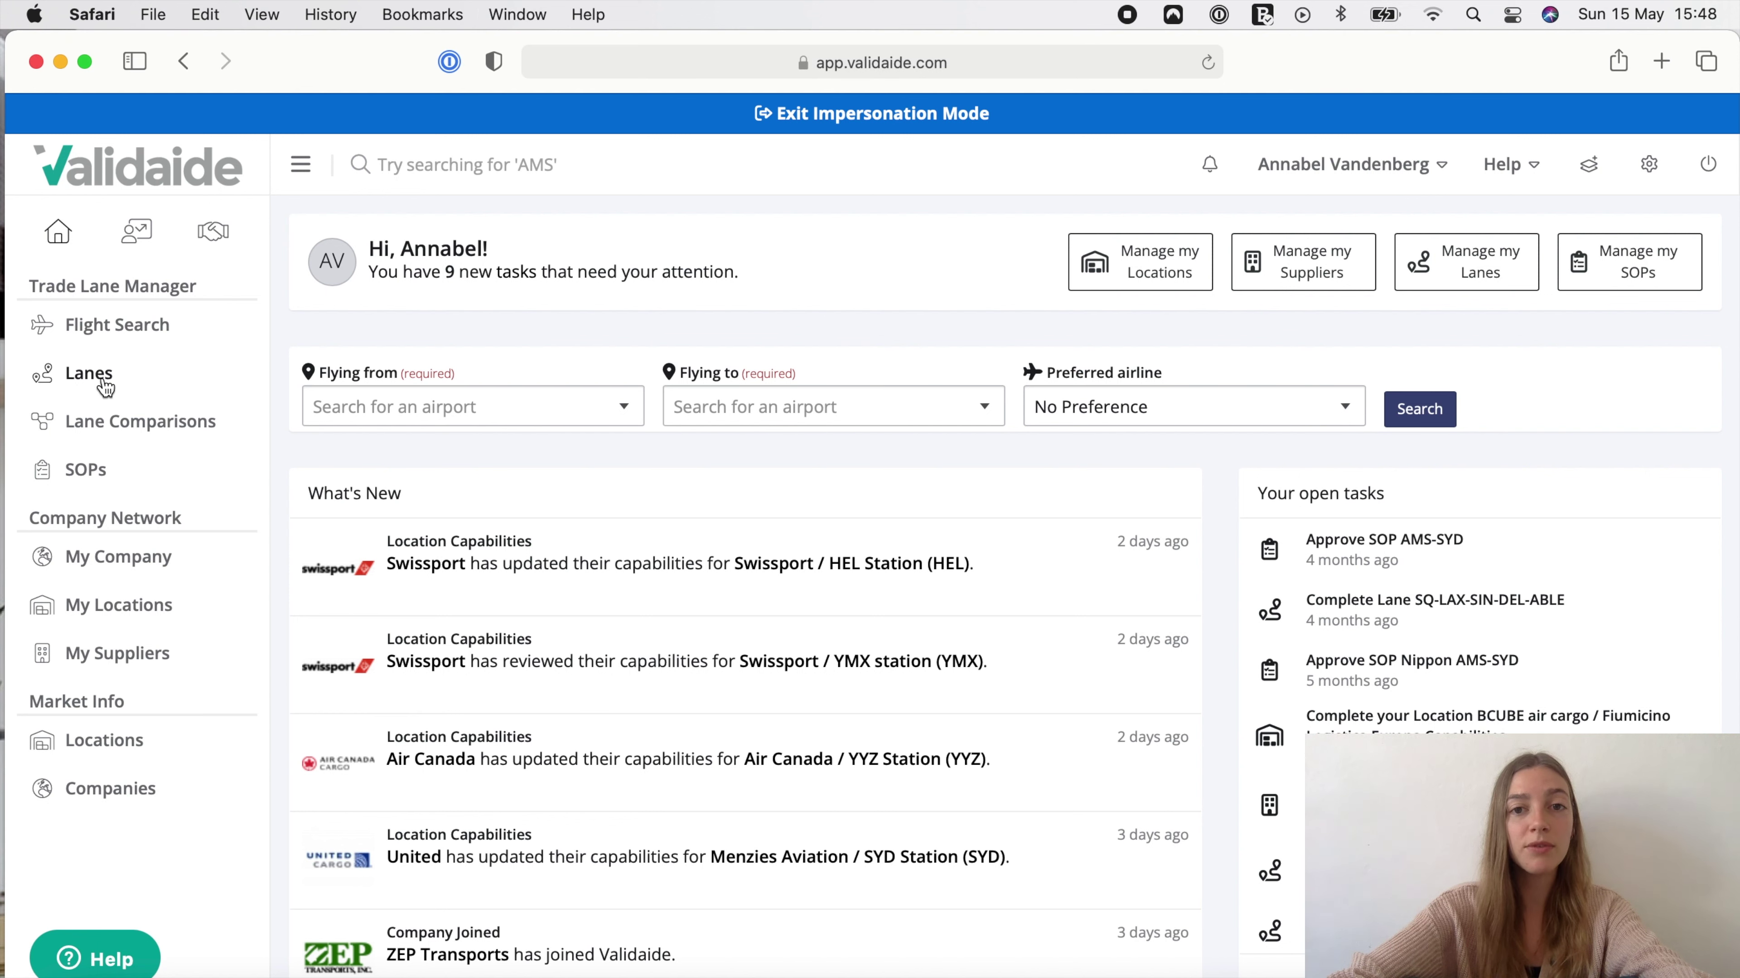
click(103, 379)
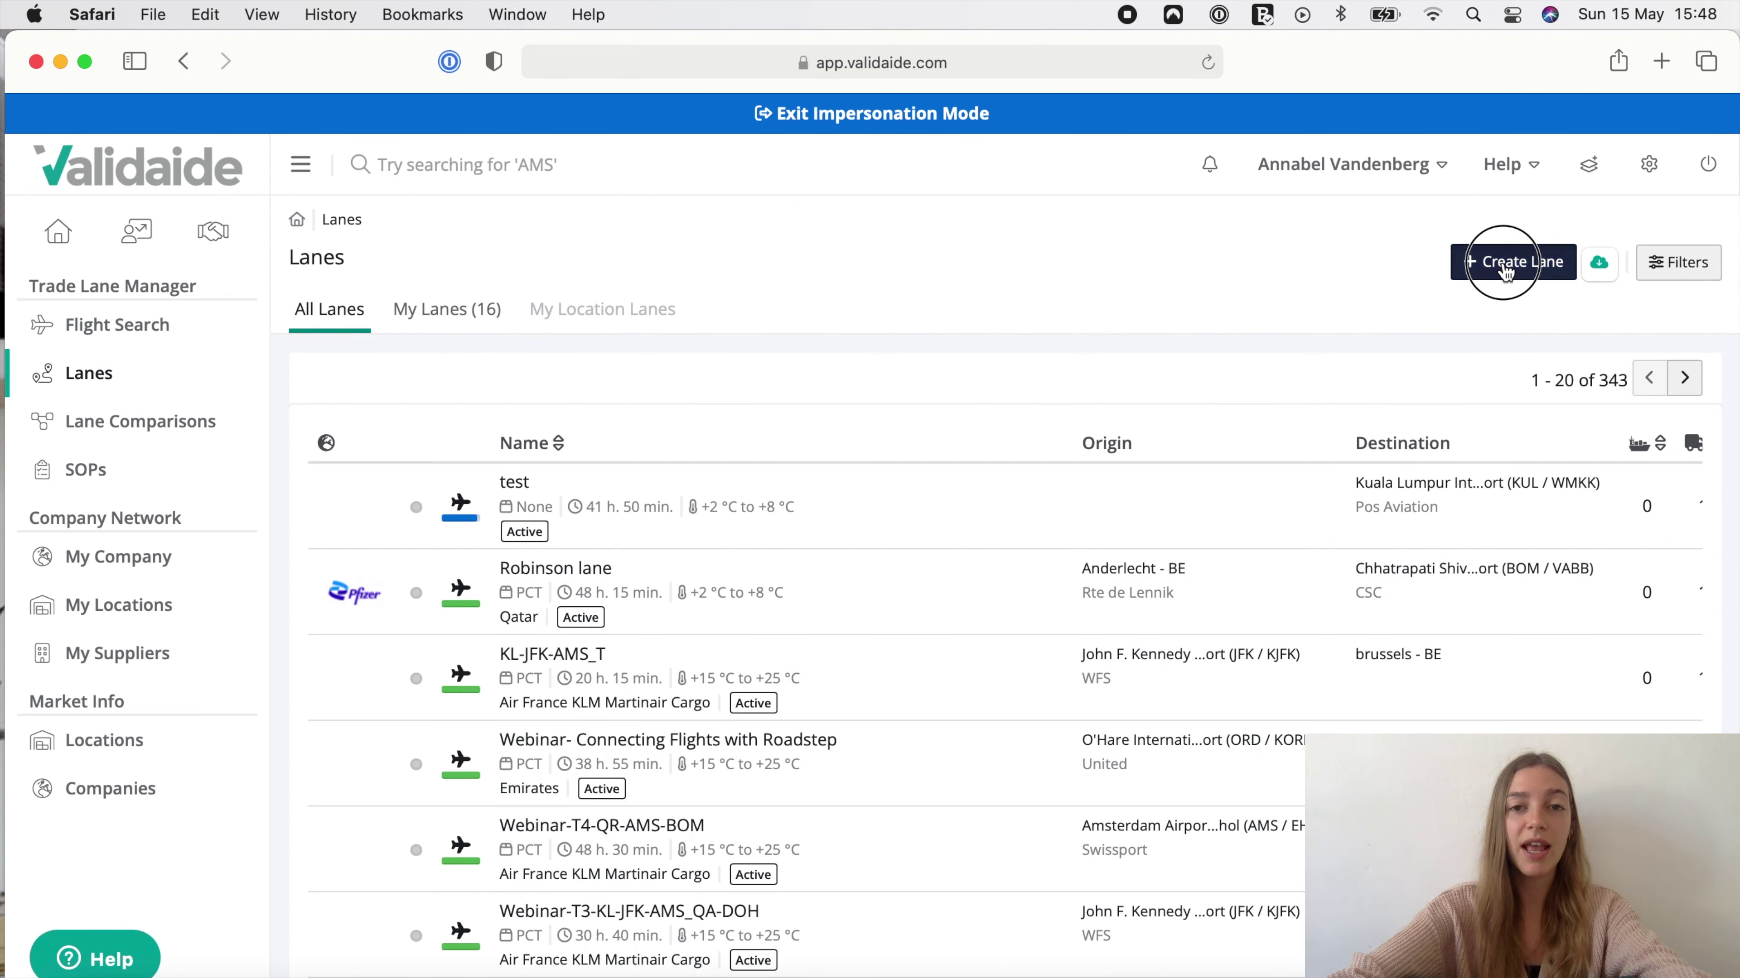
click(1507, 271)
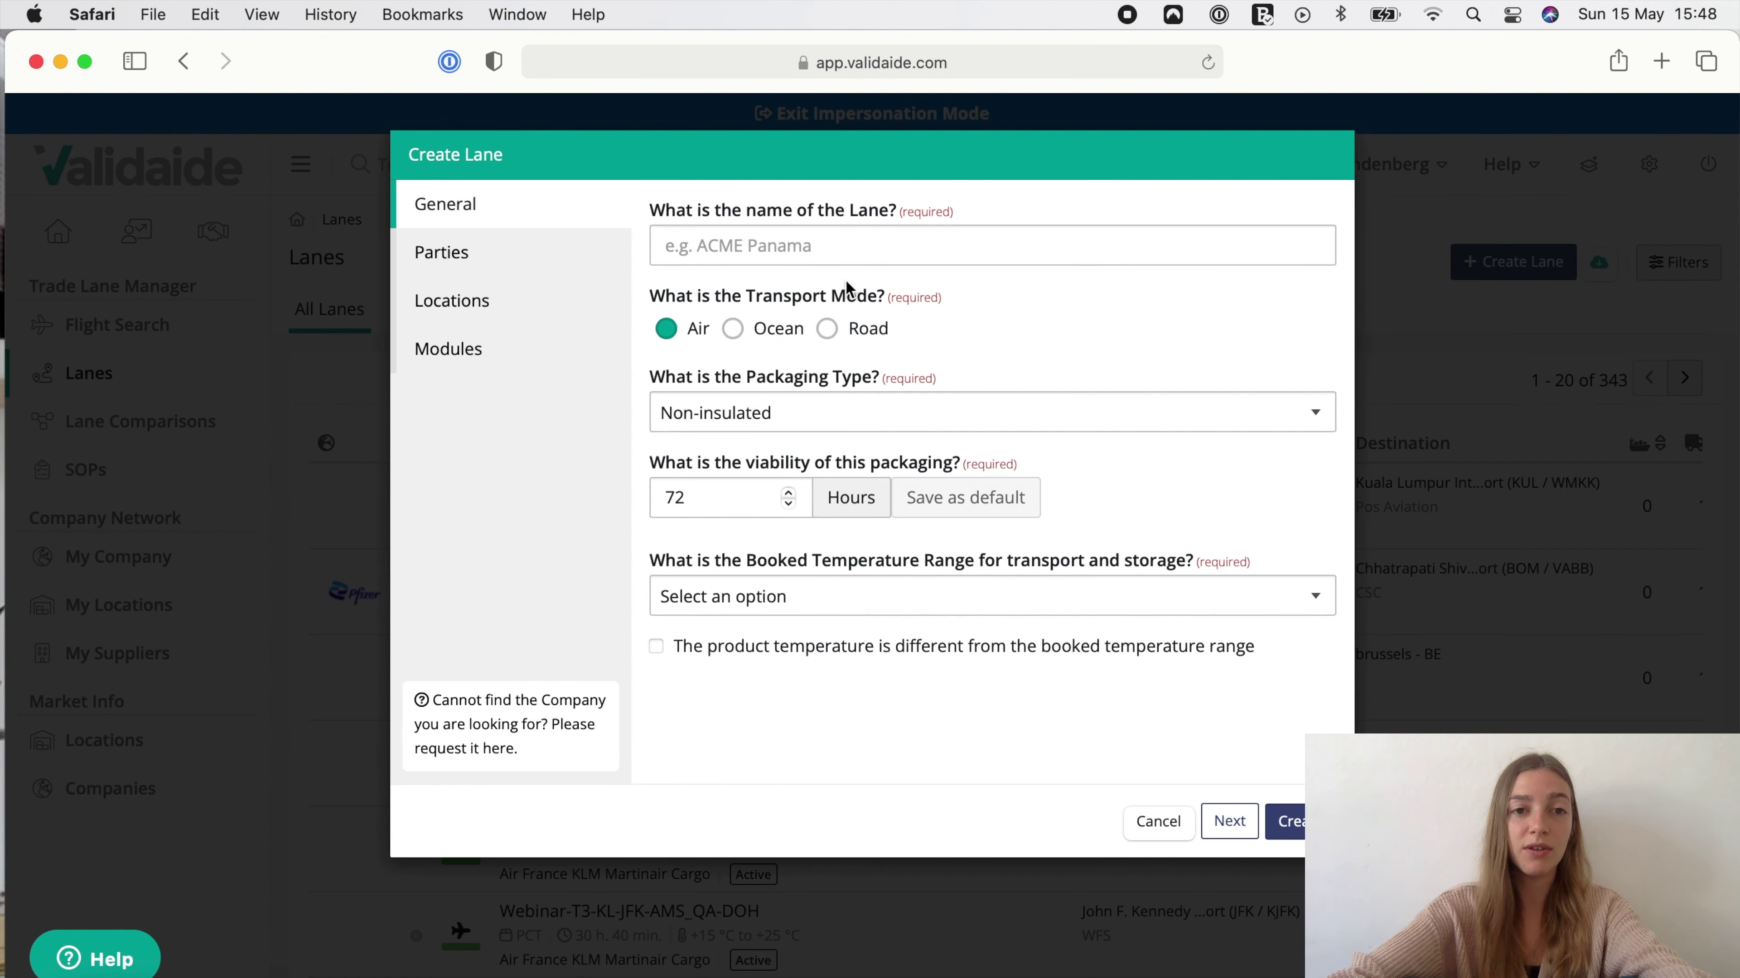
click(784, 247)
text(test)
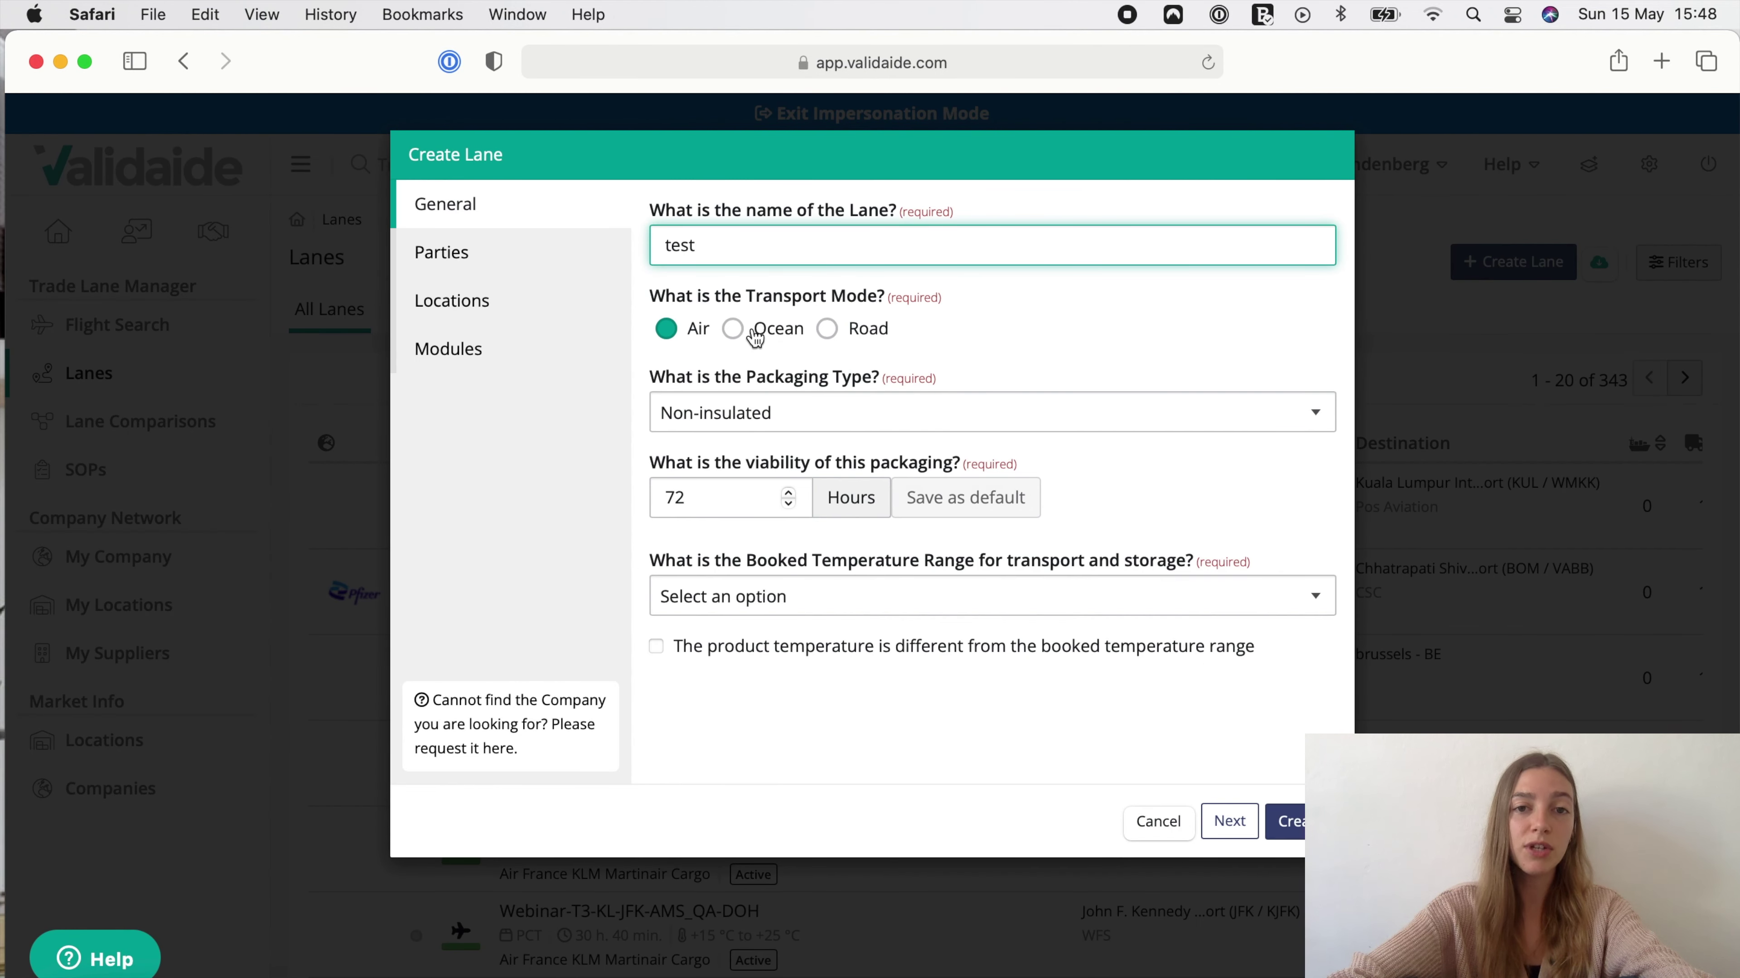
click(734, 330)
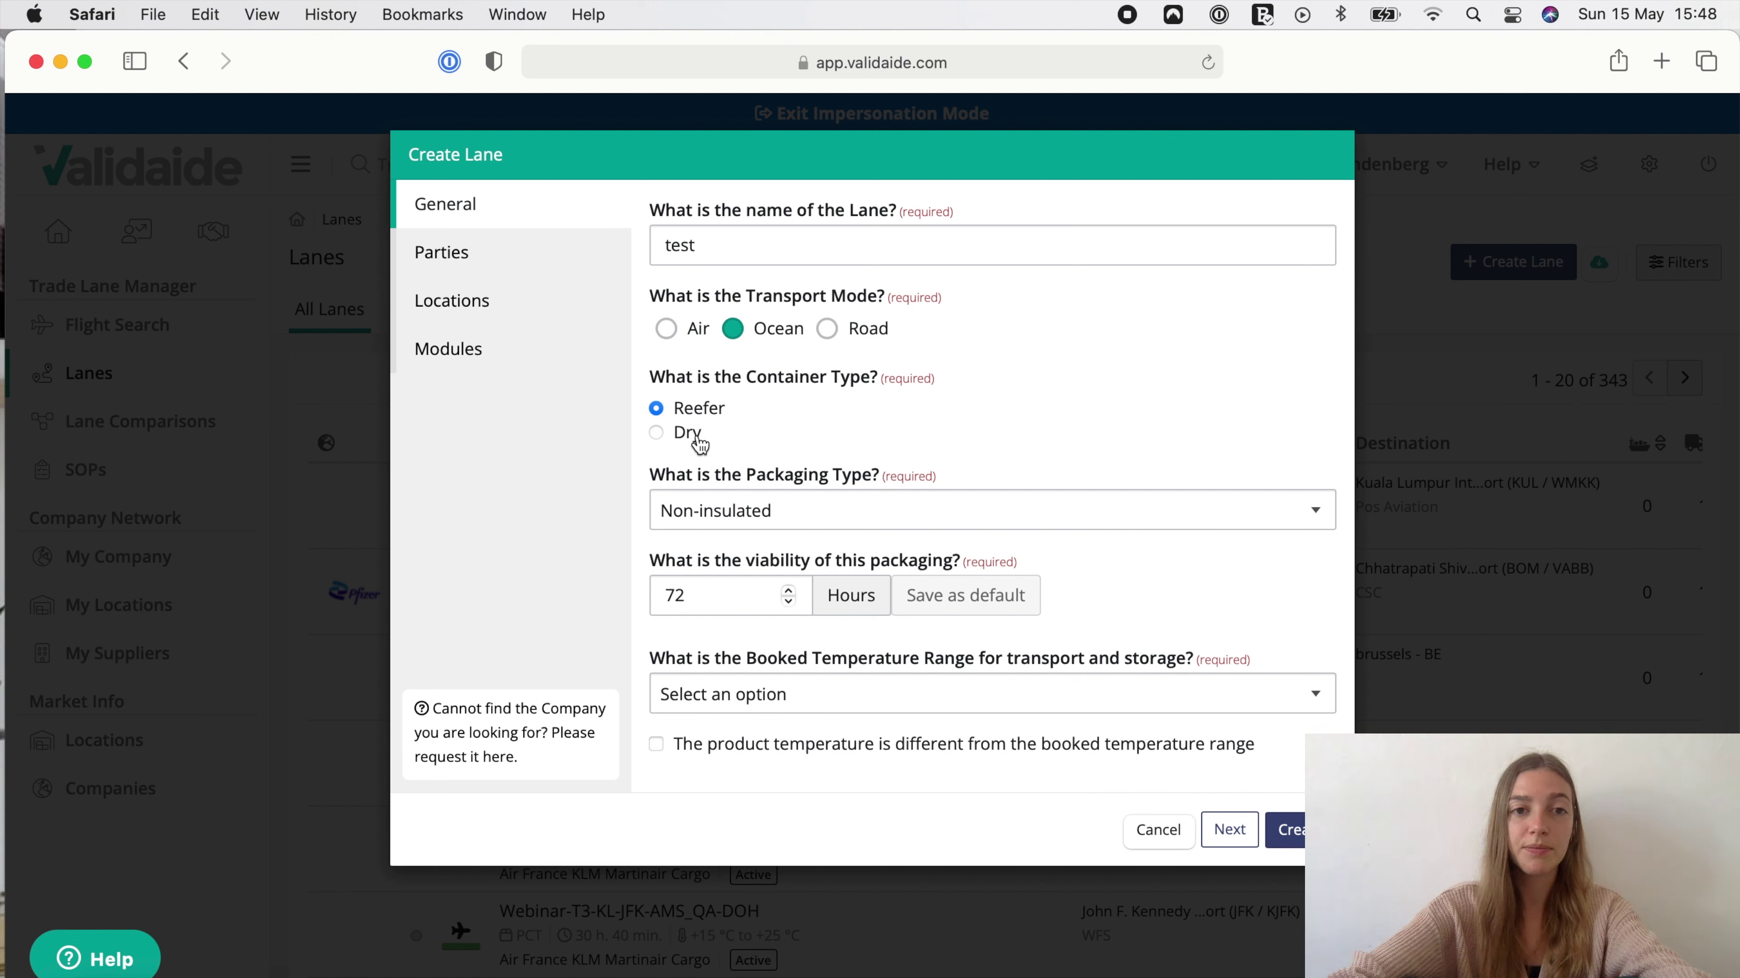
click(749, 700)
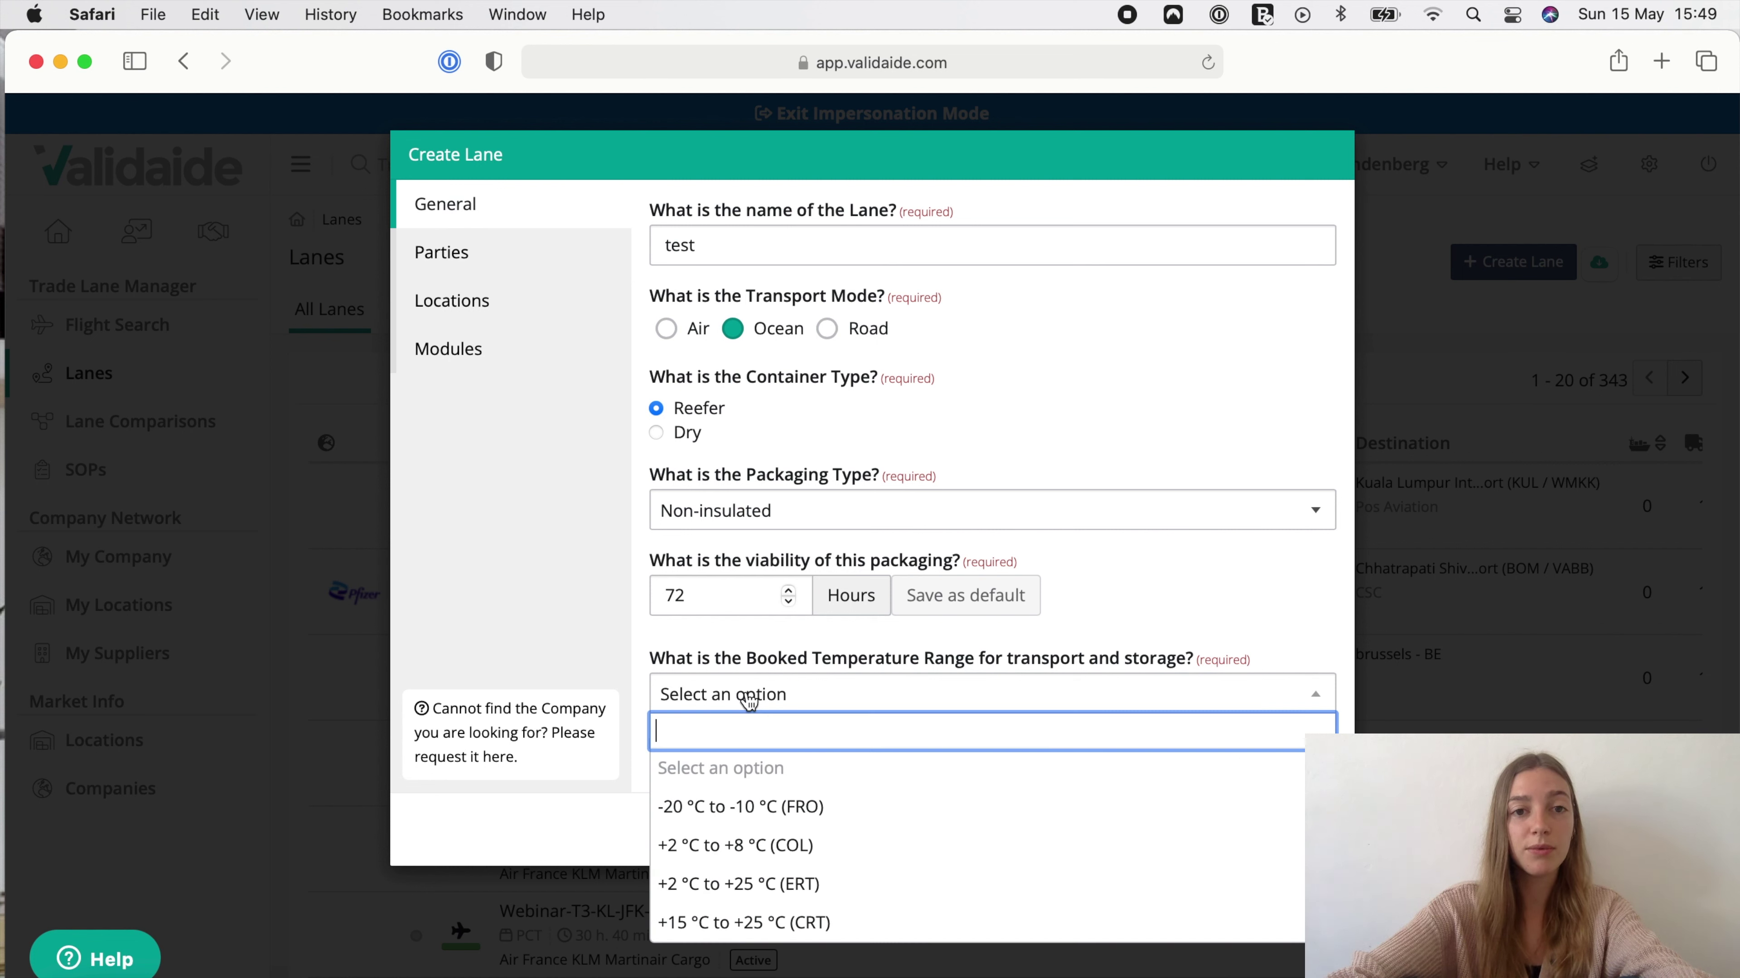
click(753, 809)
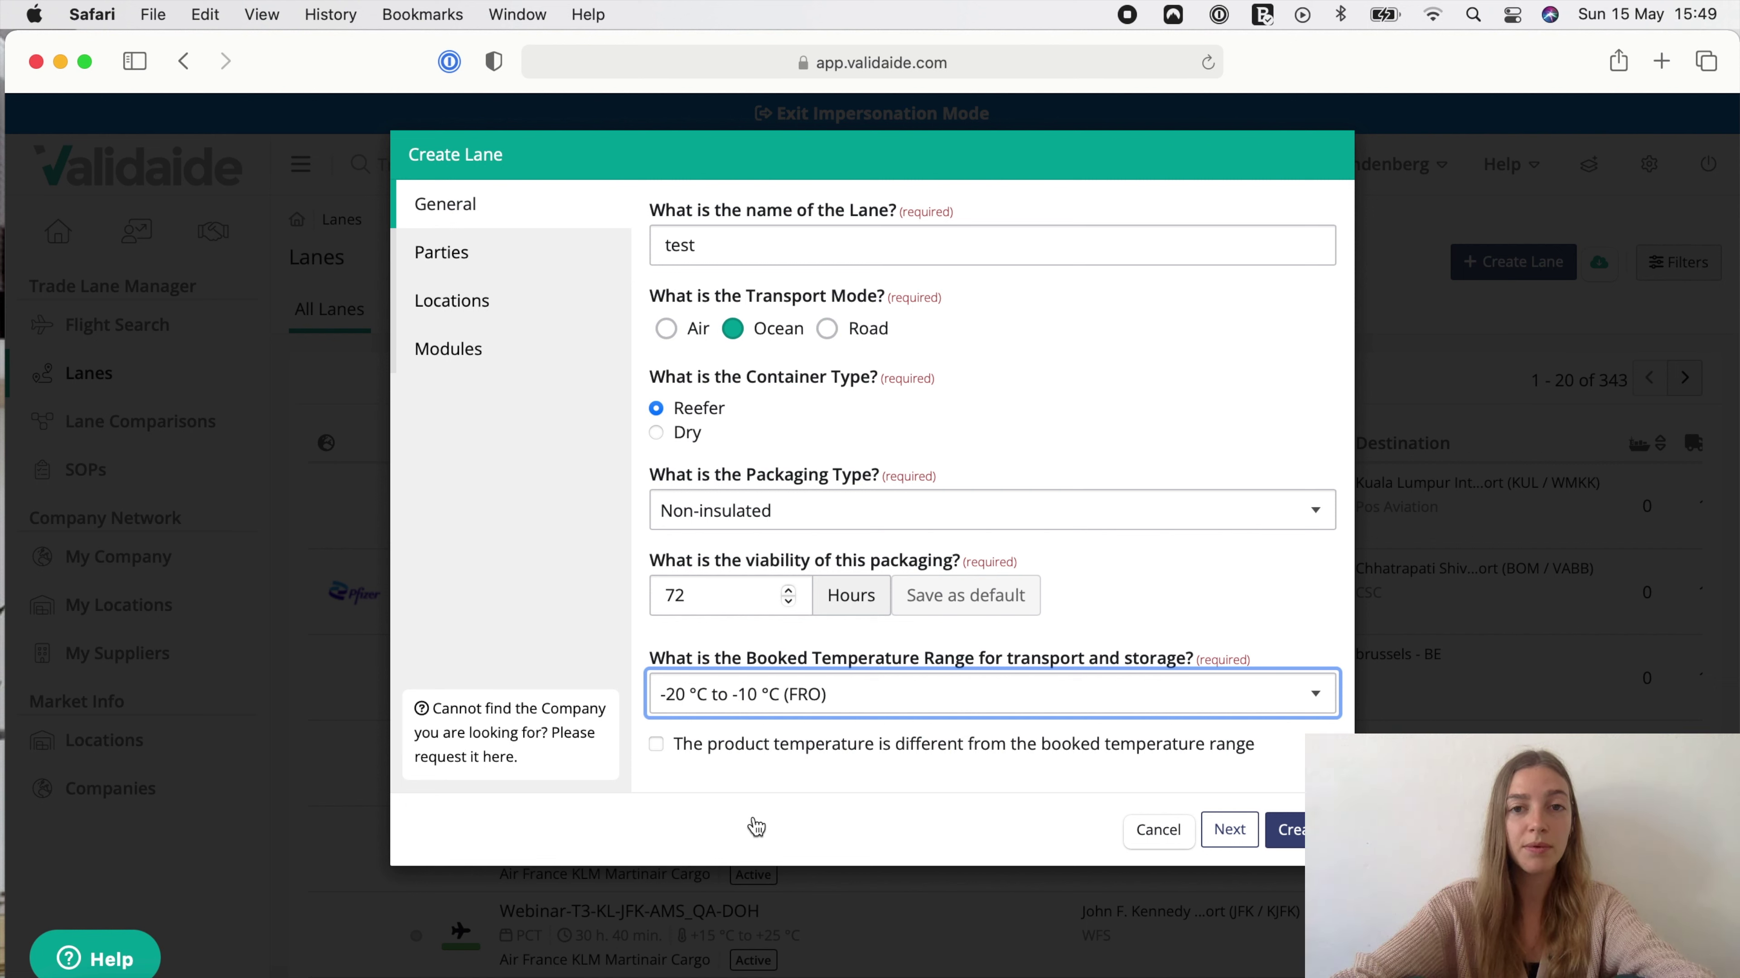
click(1296, 831)
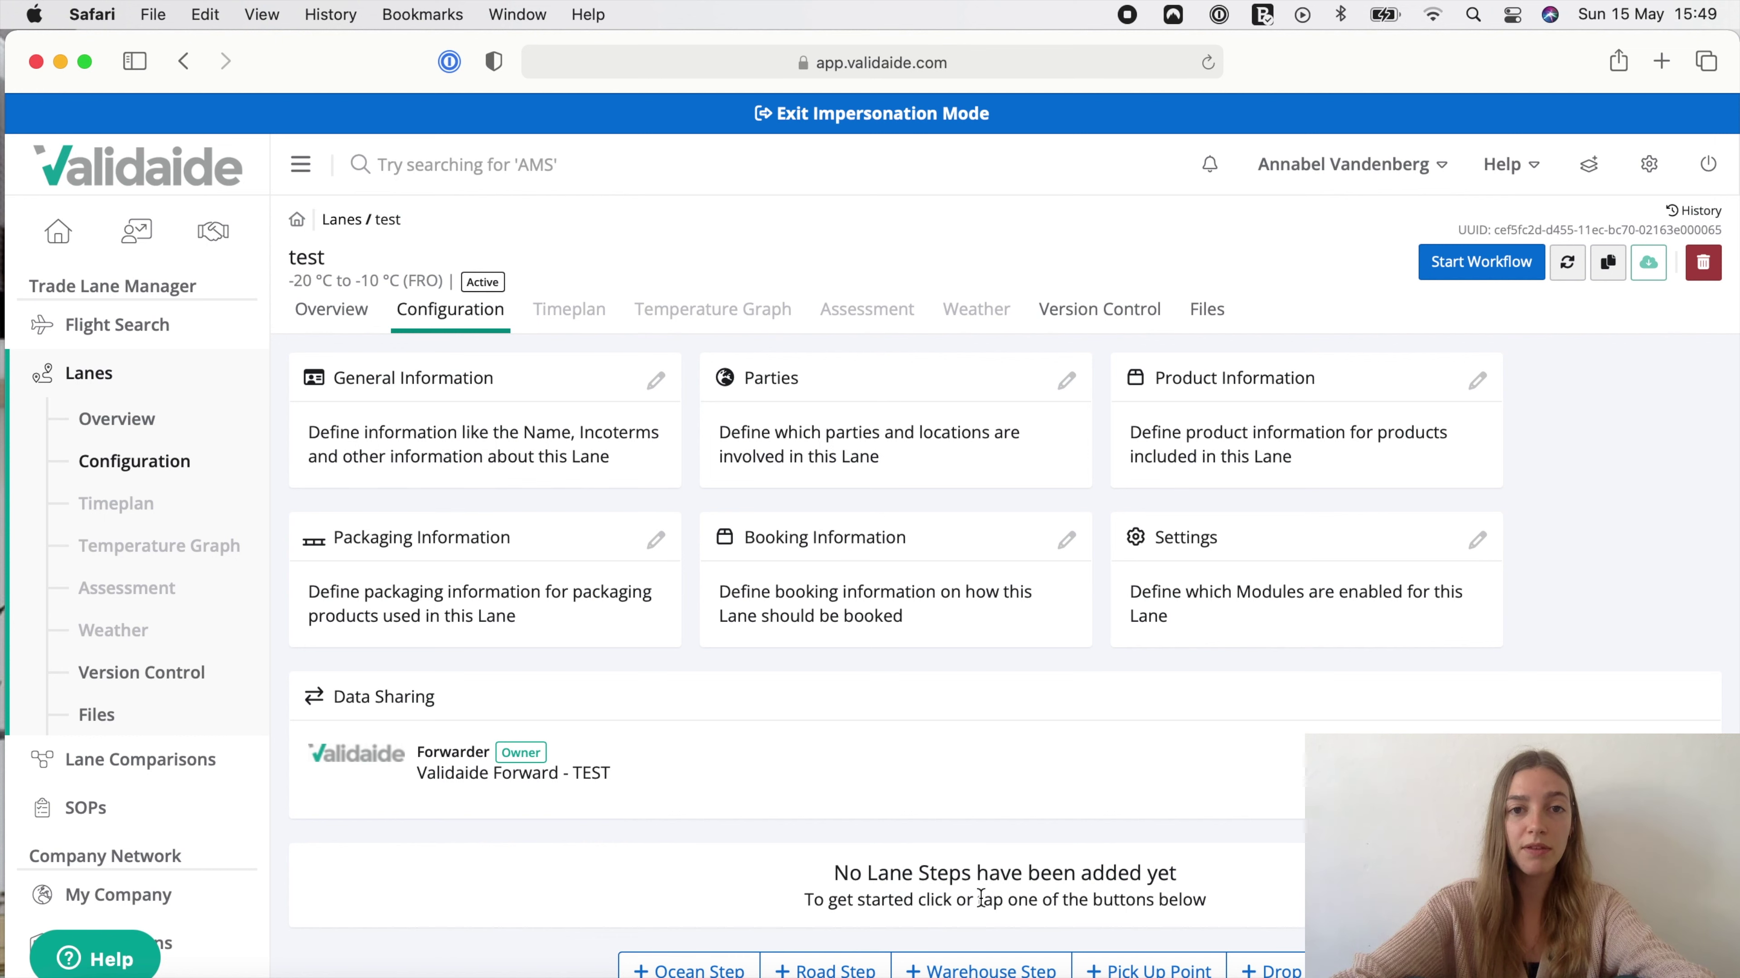
Add a pick-up point at Novartis Pharmaceuticals Corp., East Hanover, found by searching 'novarti'.
click(1148, 969)
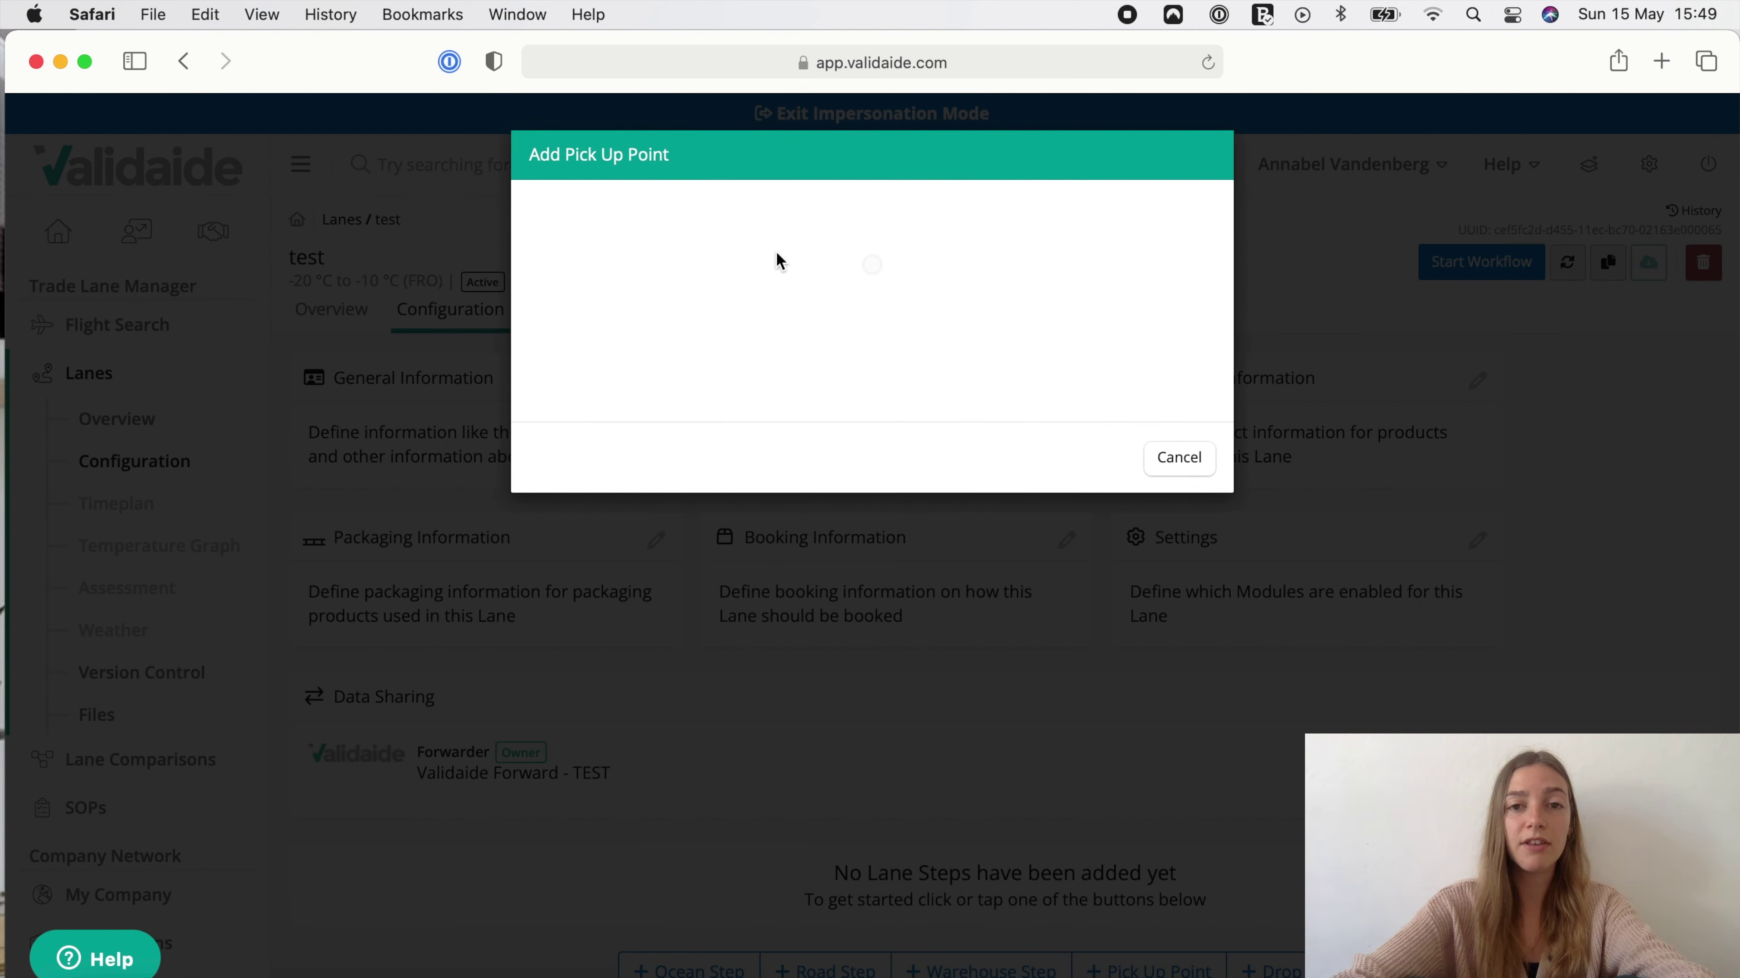
click(743, 302)
text(novarti)
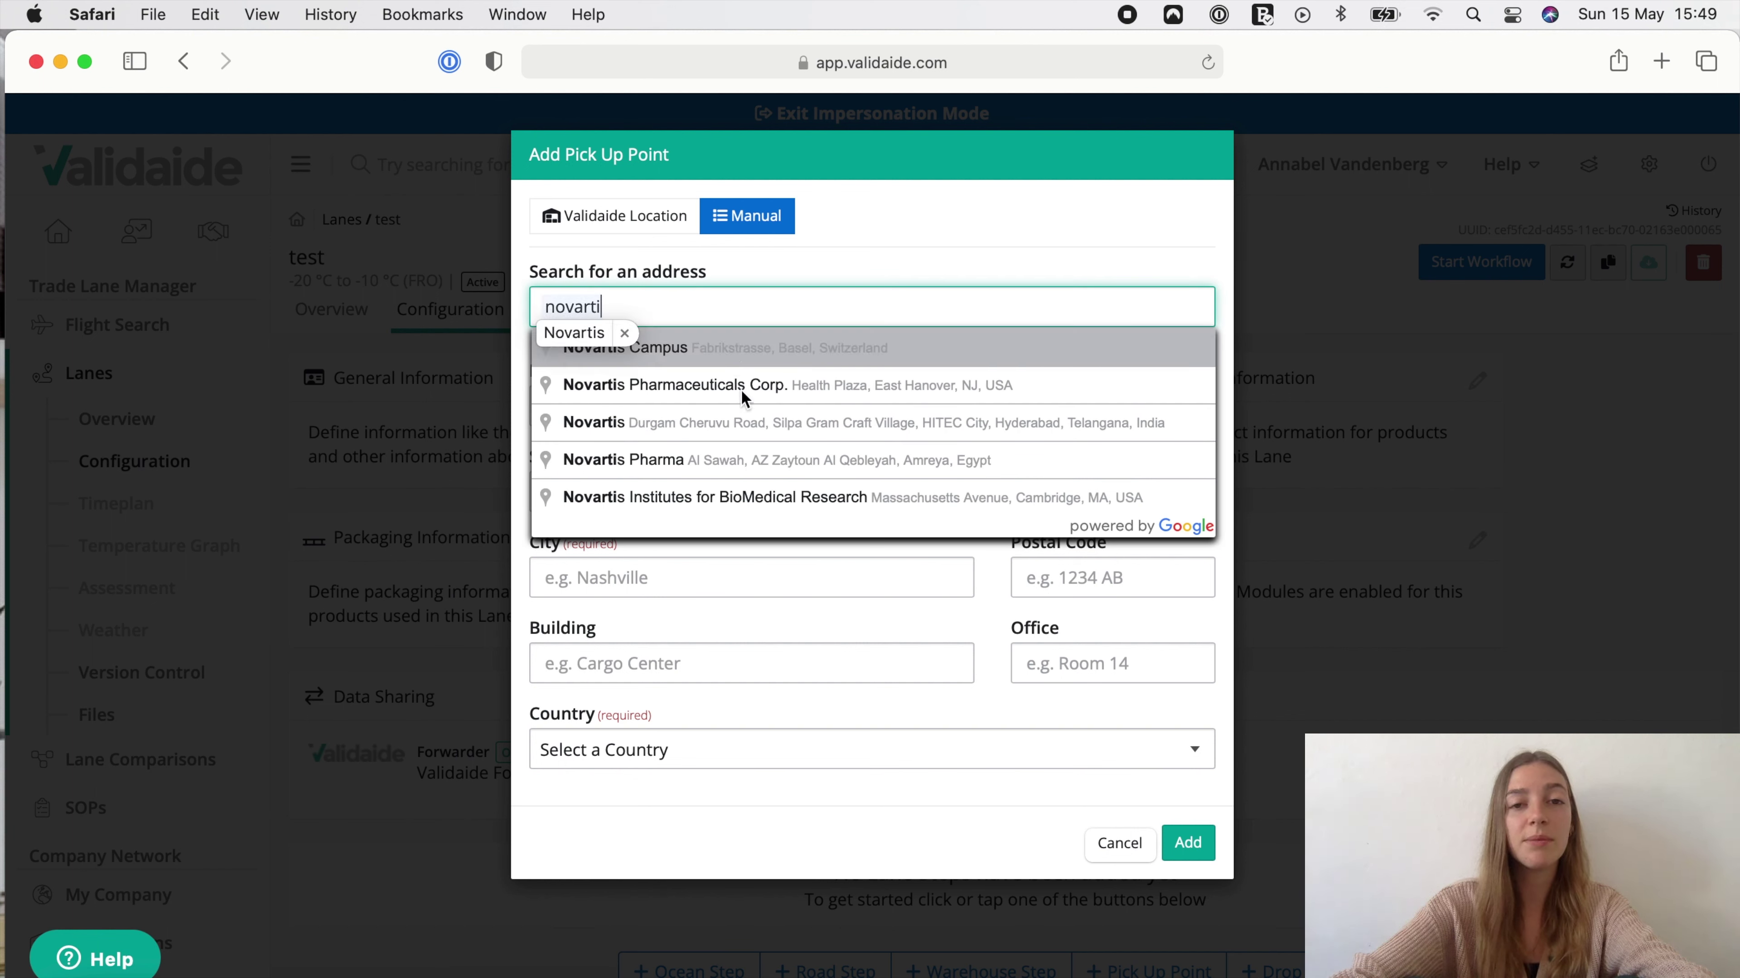
click(741, 386)
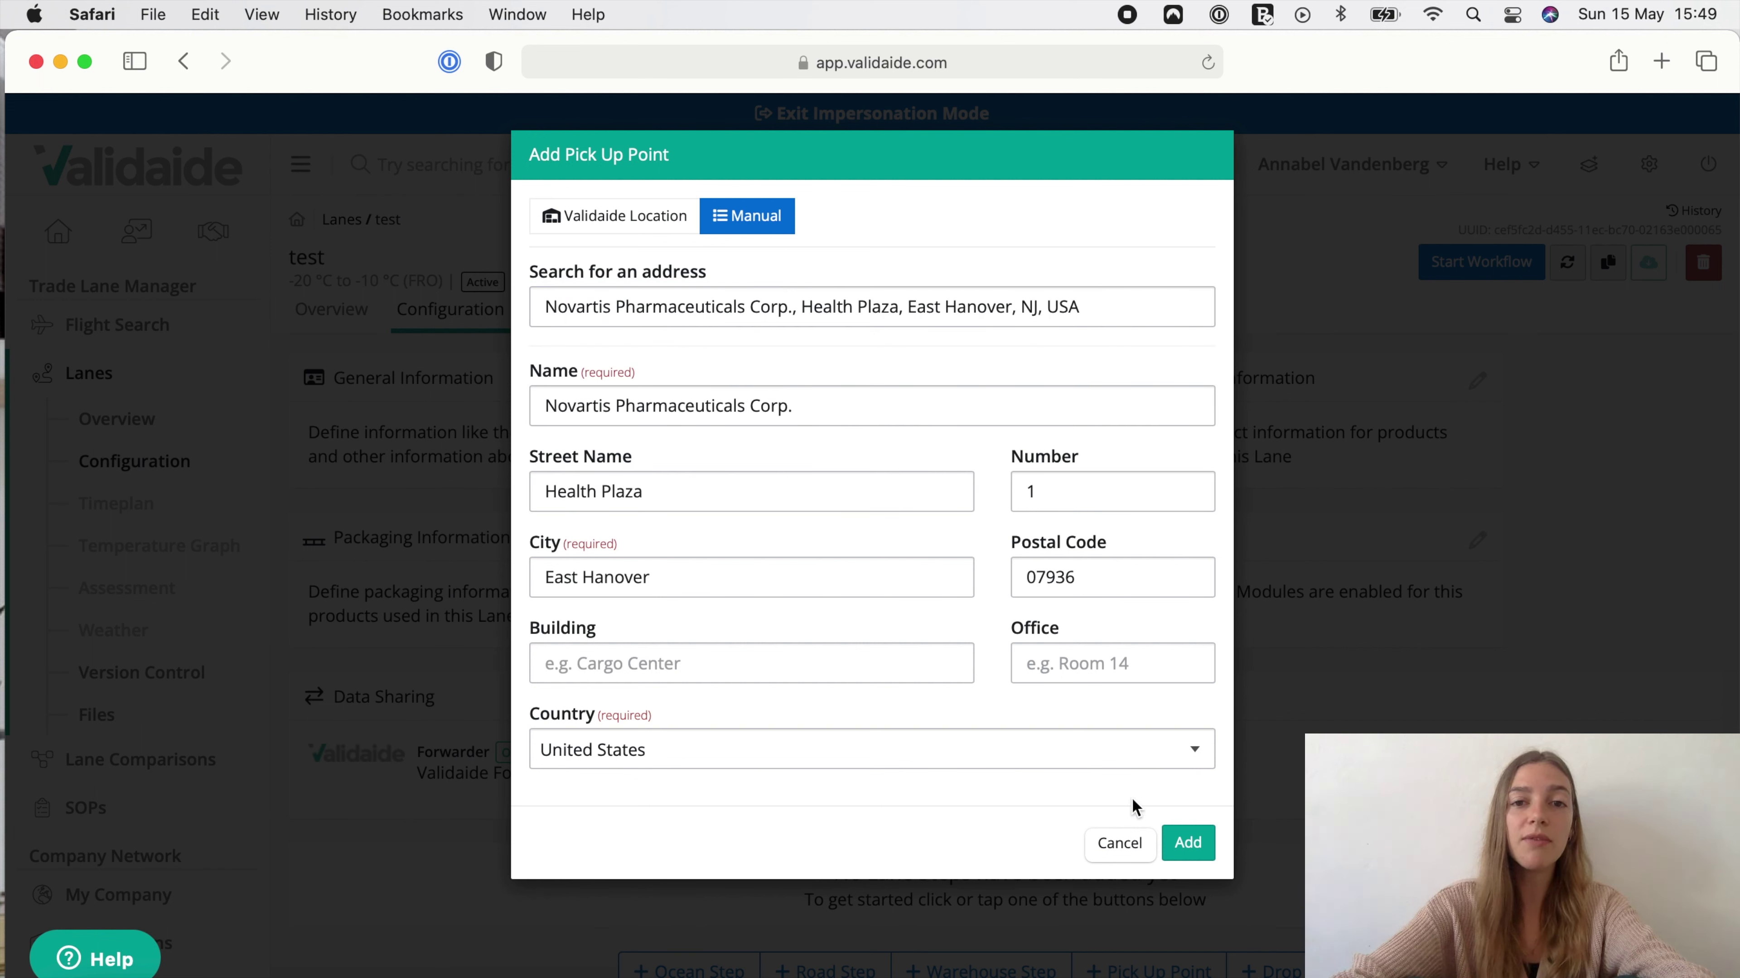
click(1183, 845)
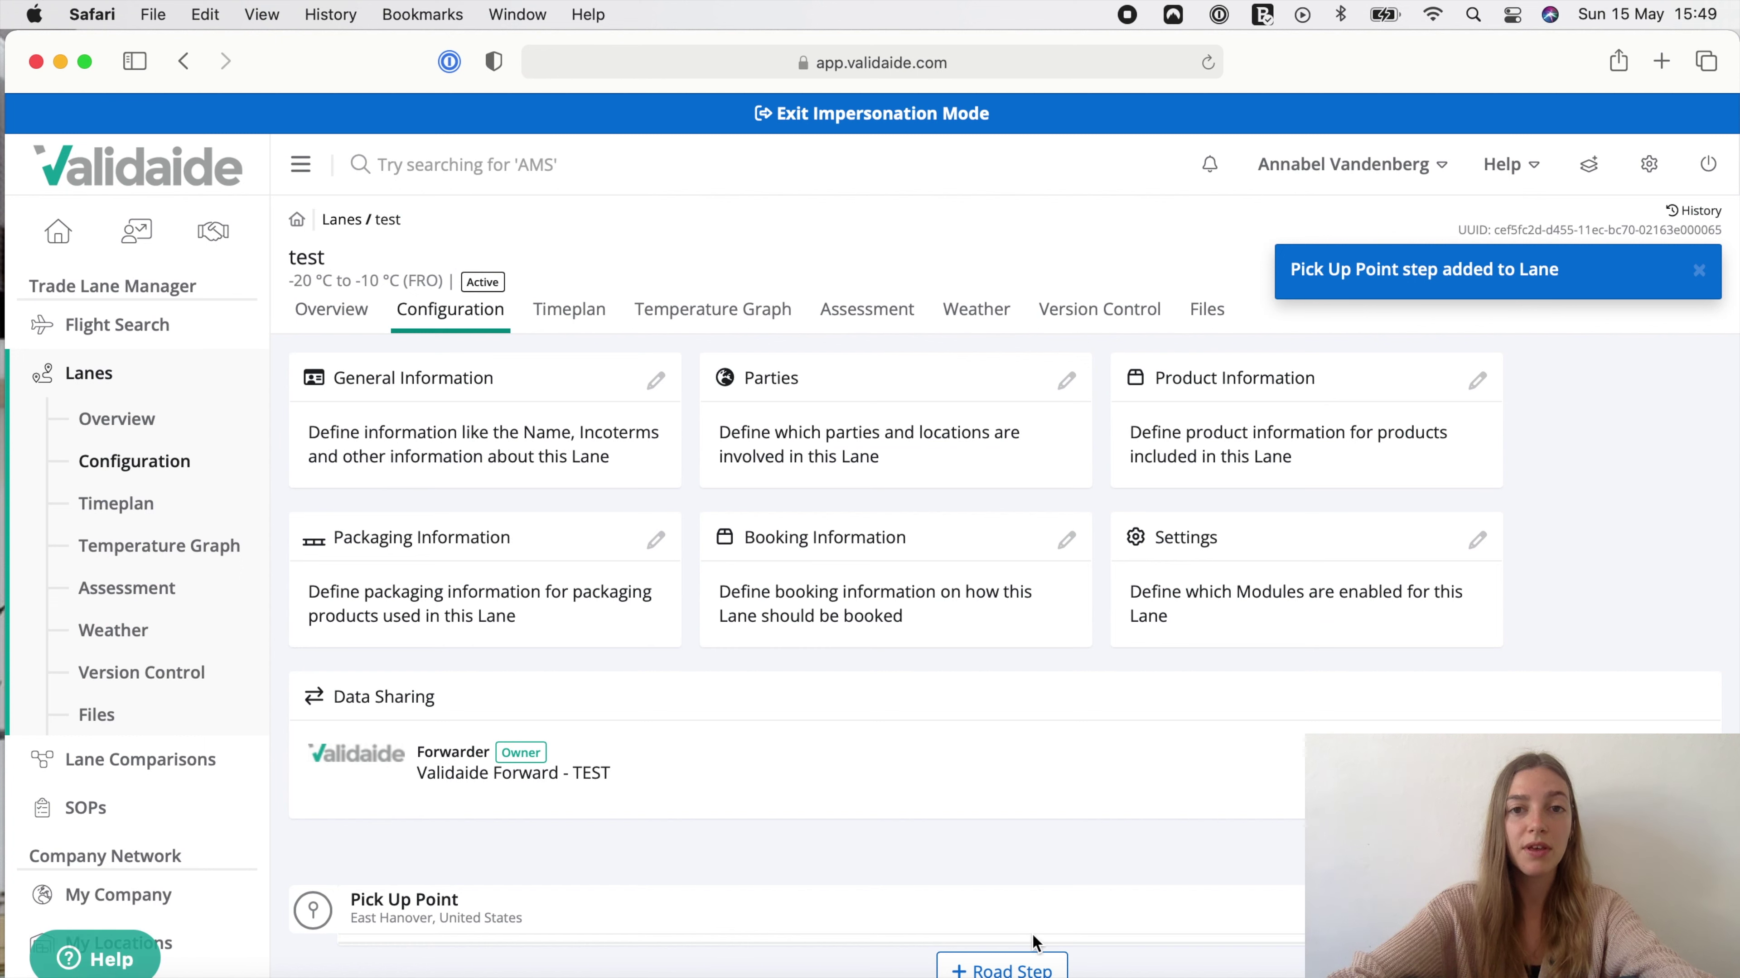
Add a 600-minute road step with VTS as the road transport provider.
click(1021, 960)
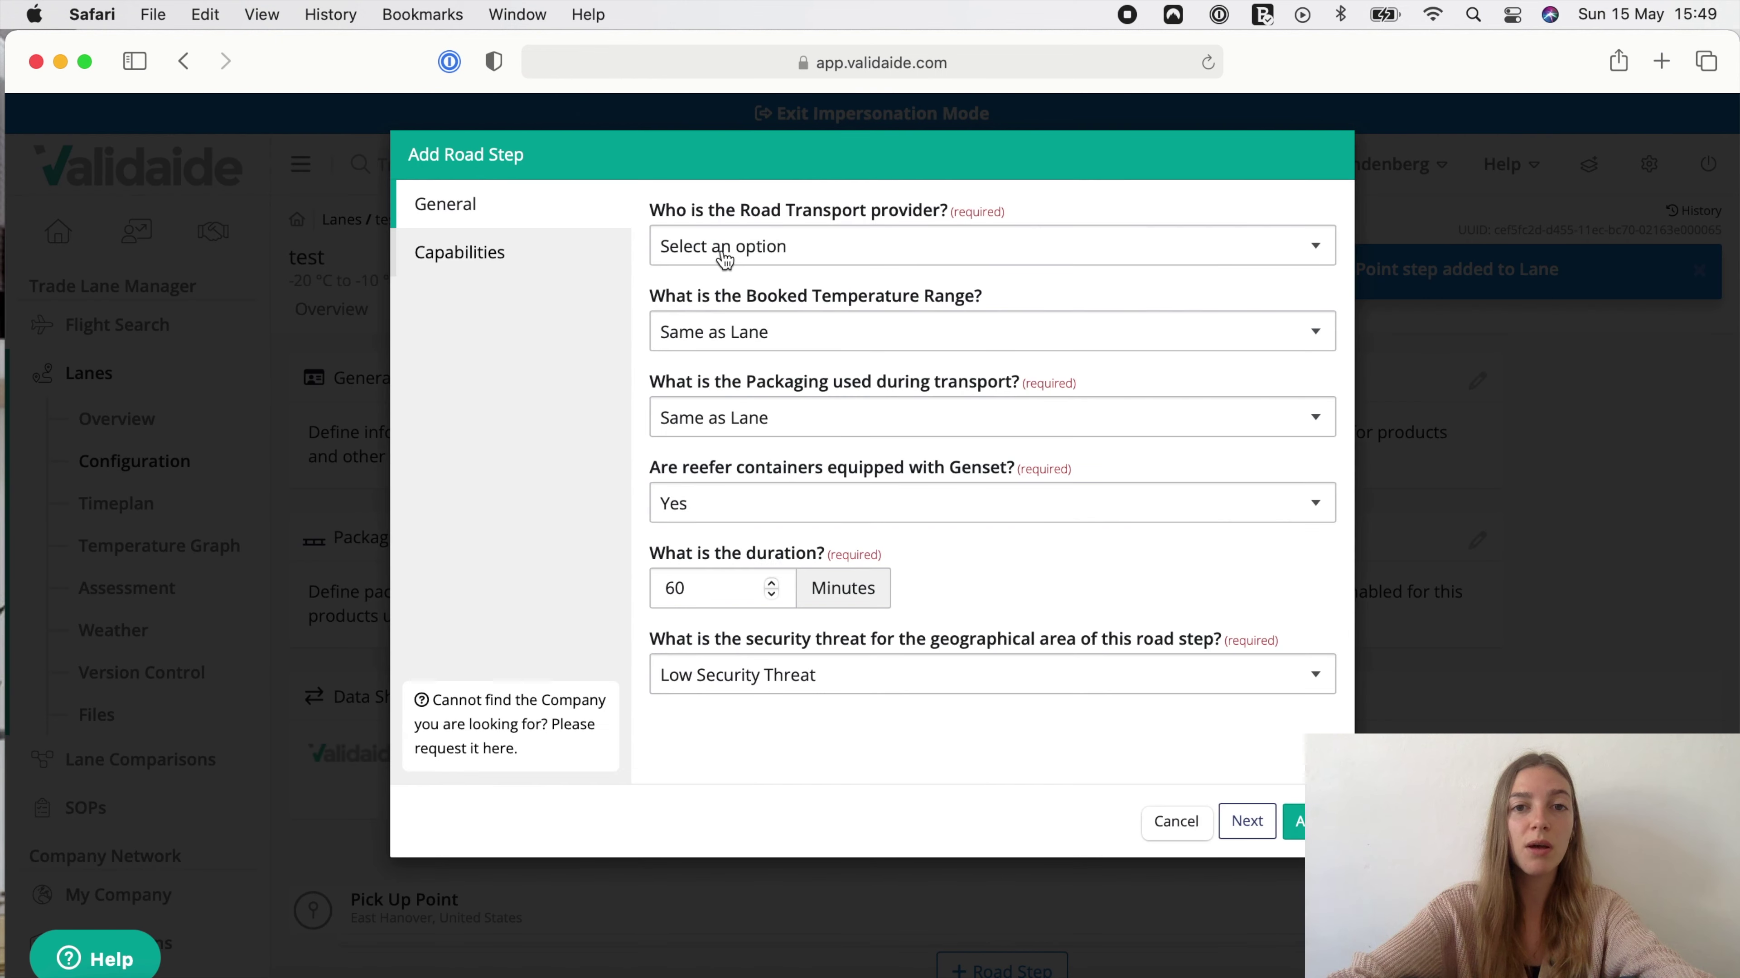
click(724, 259)
text(vts)
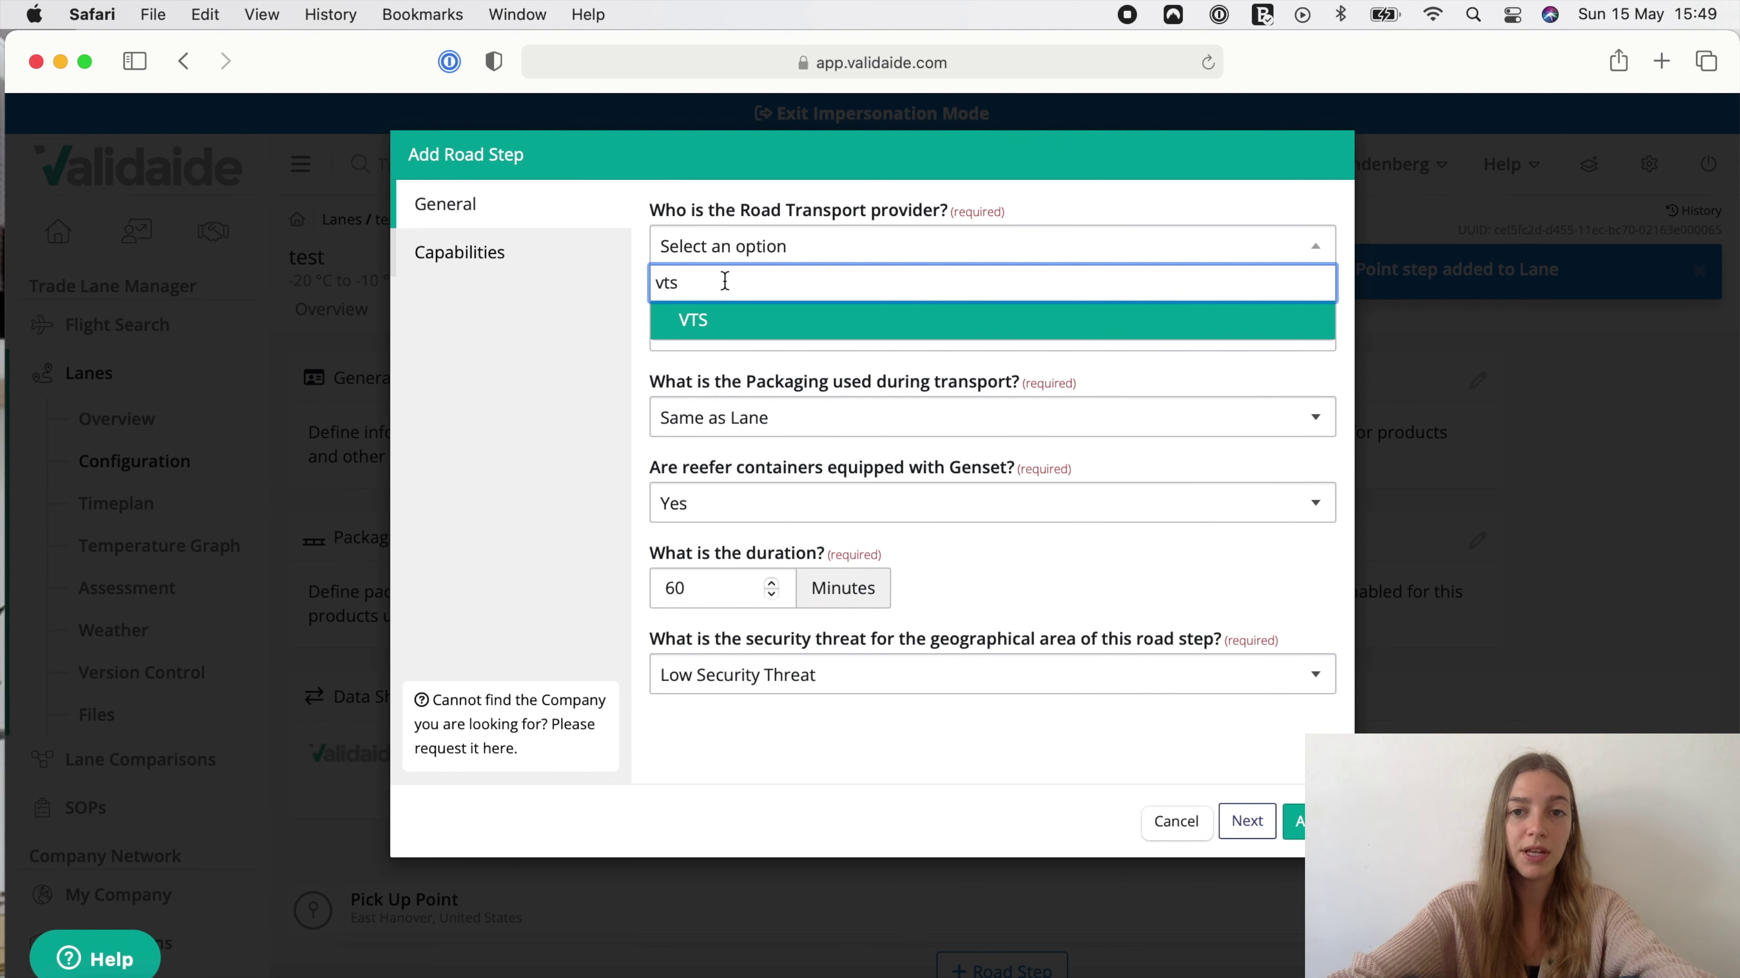
click(730, 319)
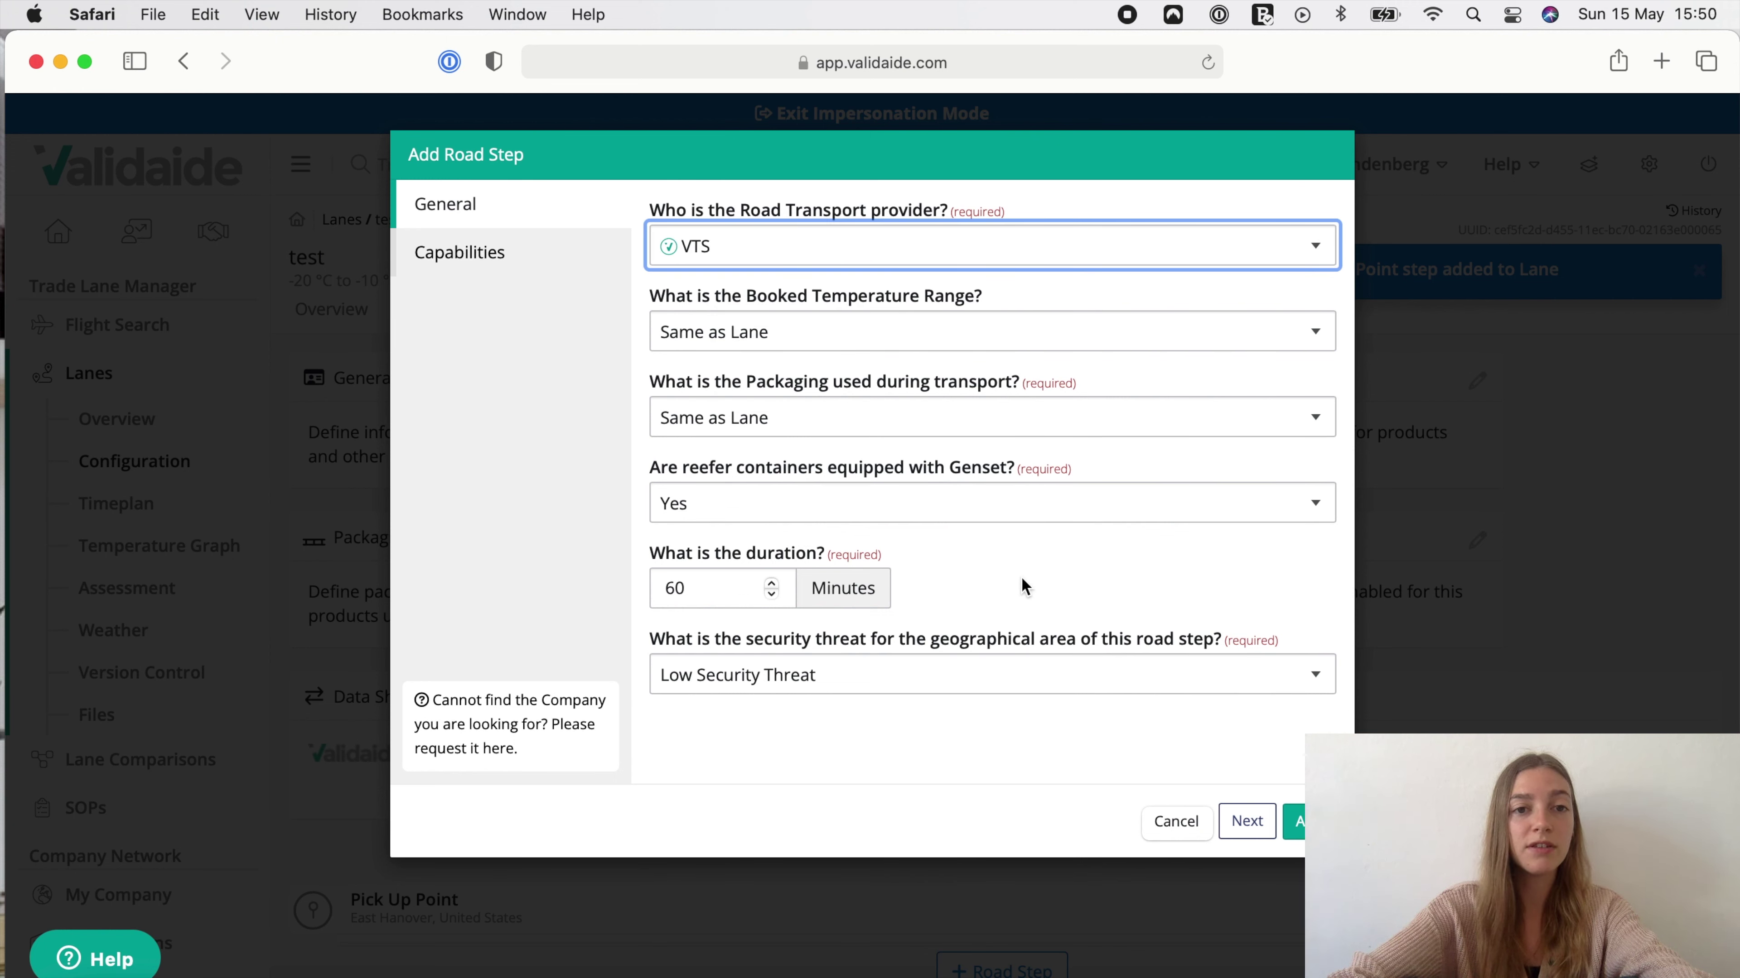
click(718, 590)
text(0)
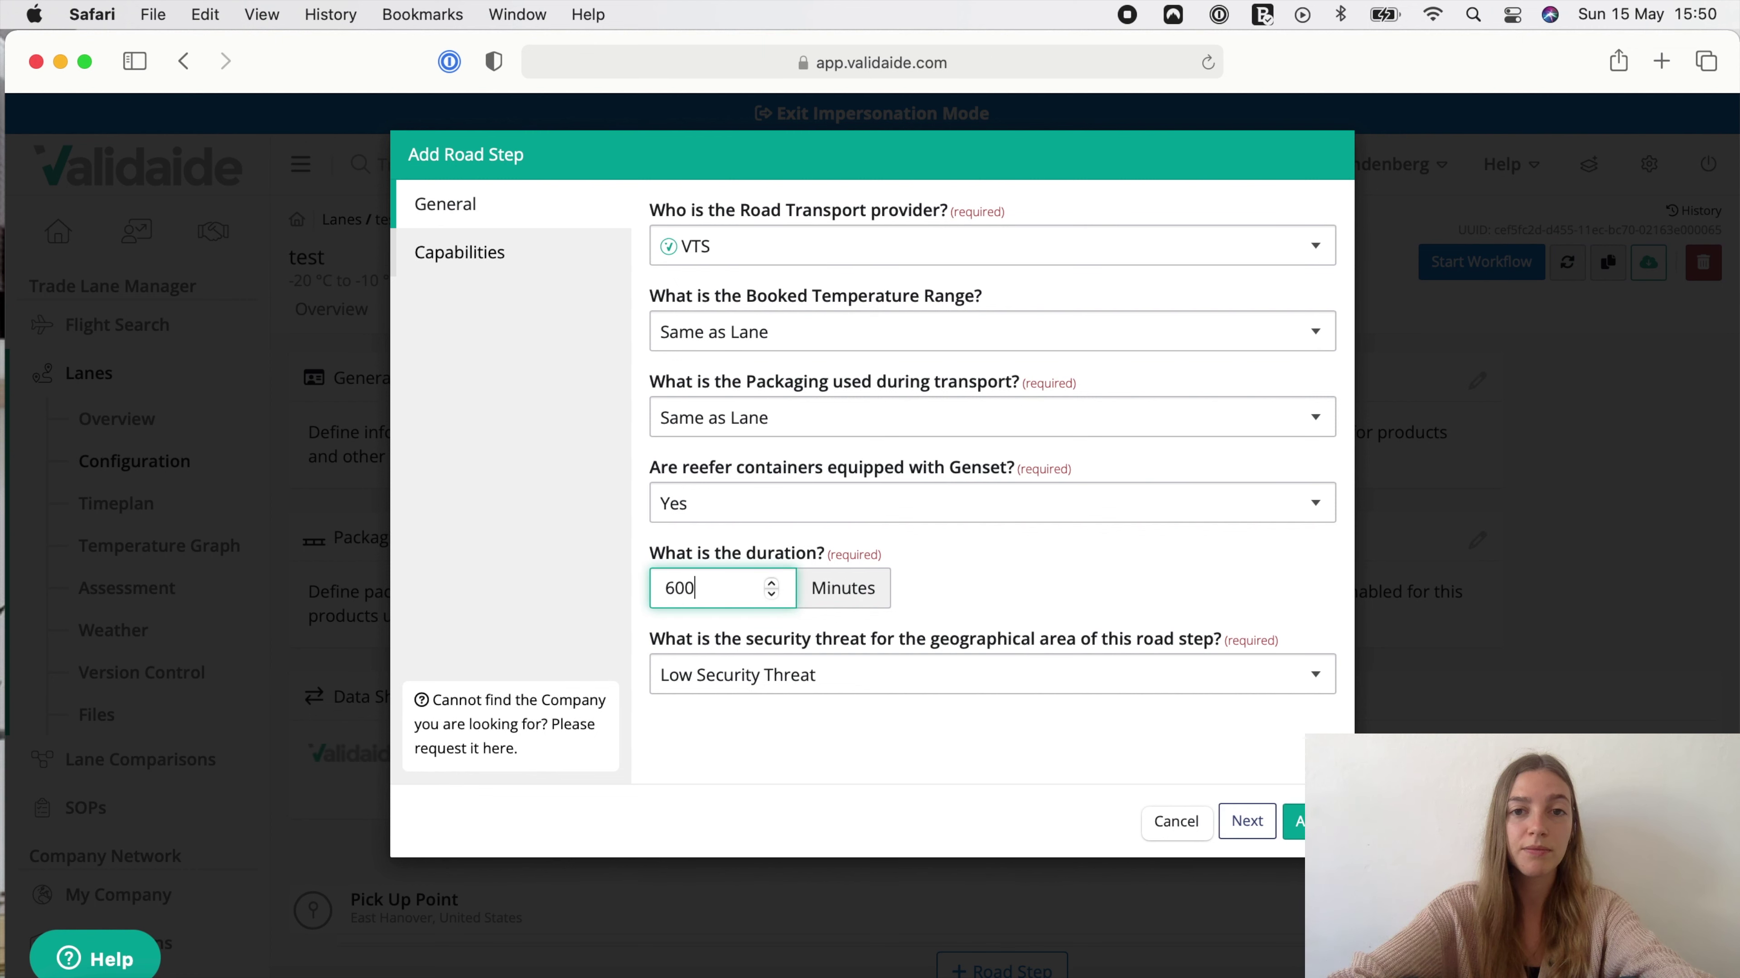
click(1295, 822)
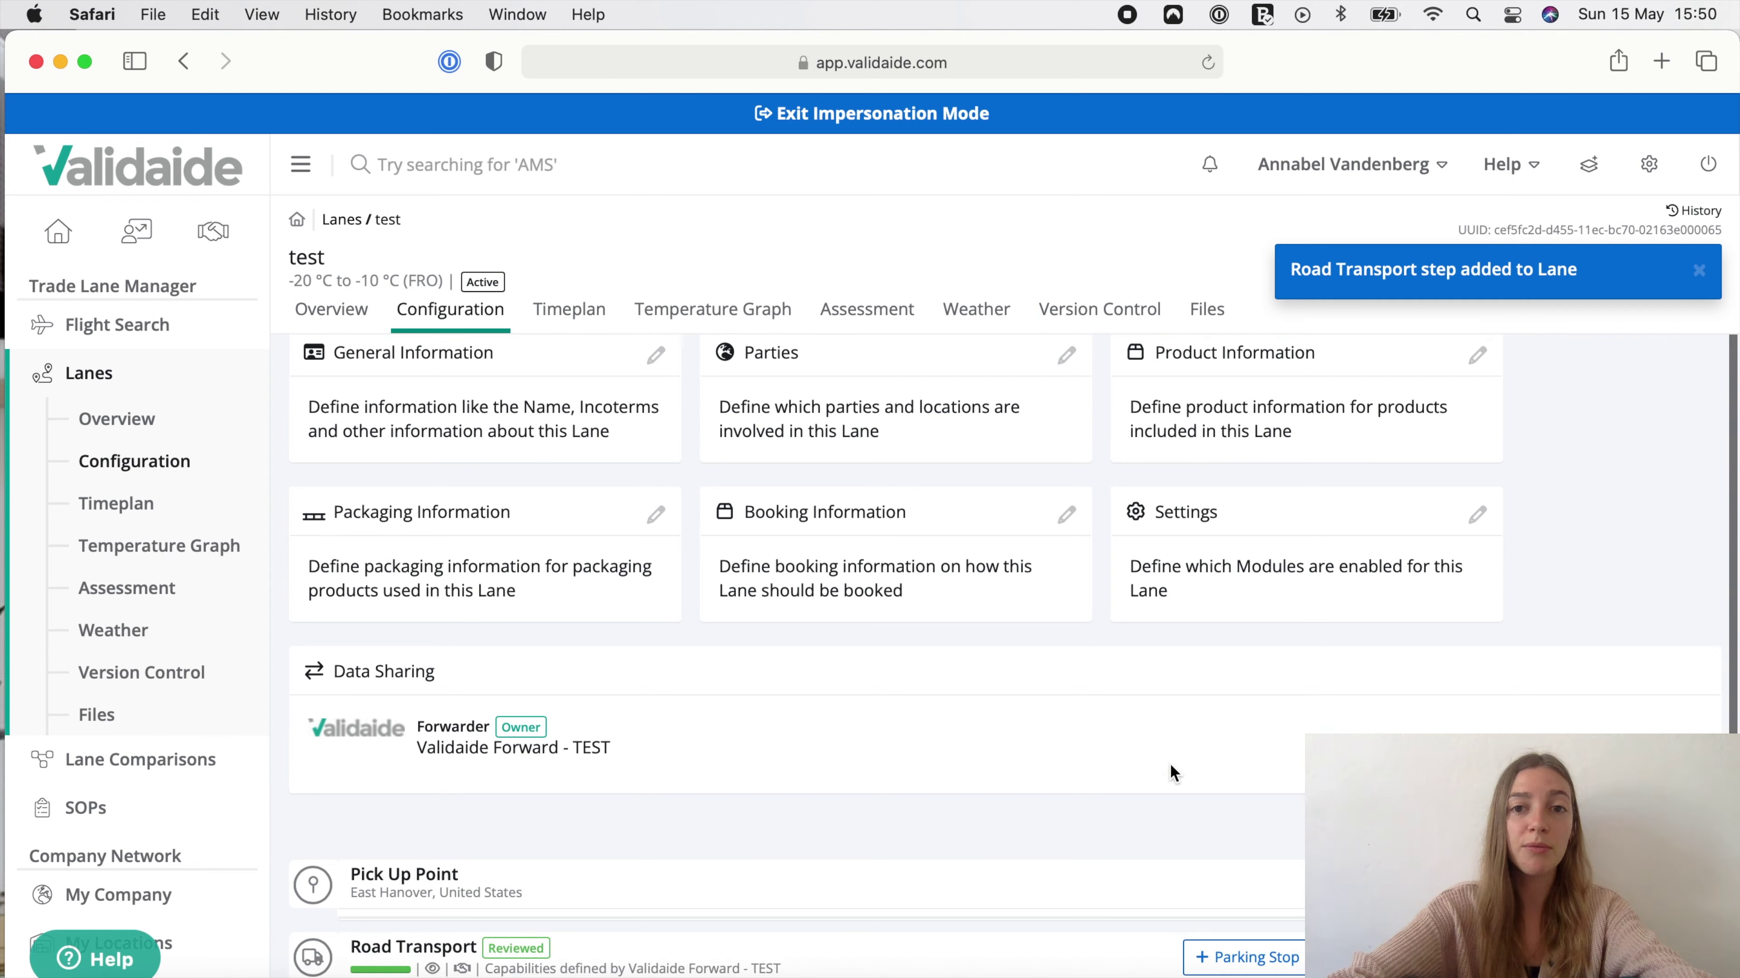
scroll(1171, 763, down, 3)
Start an ocean step with CMA CGM as shipping company and Ocean Transport as vessel type.
click(850, 963)
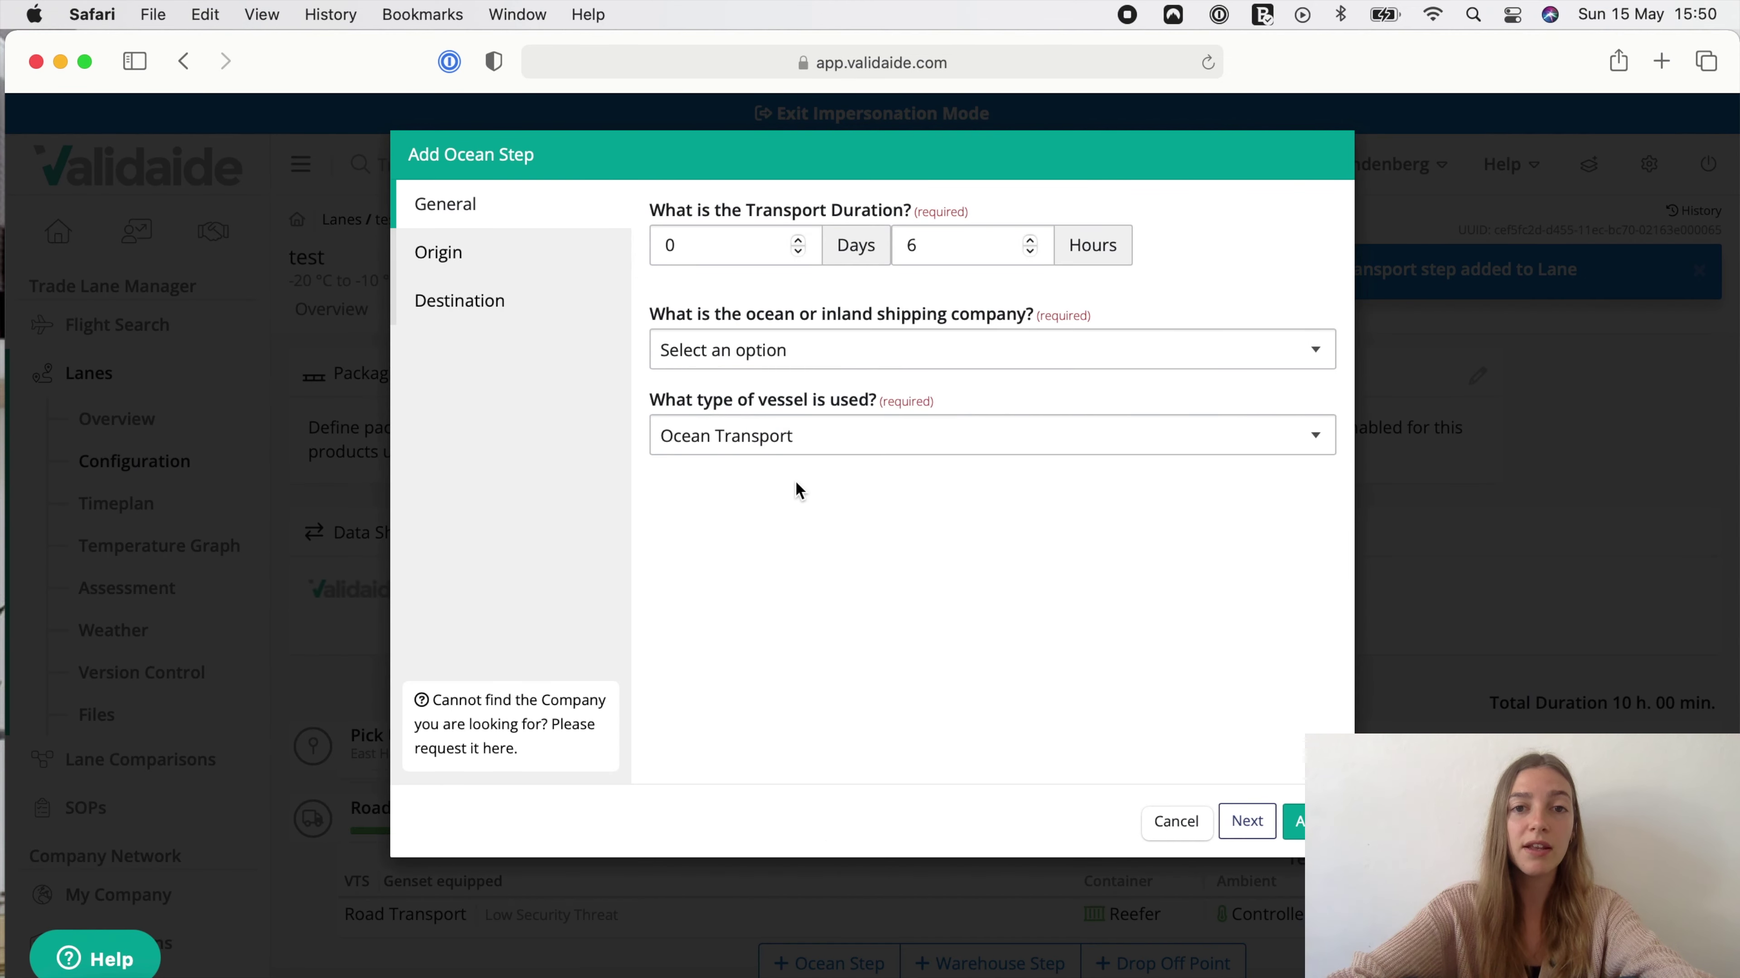
click(768, 351)
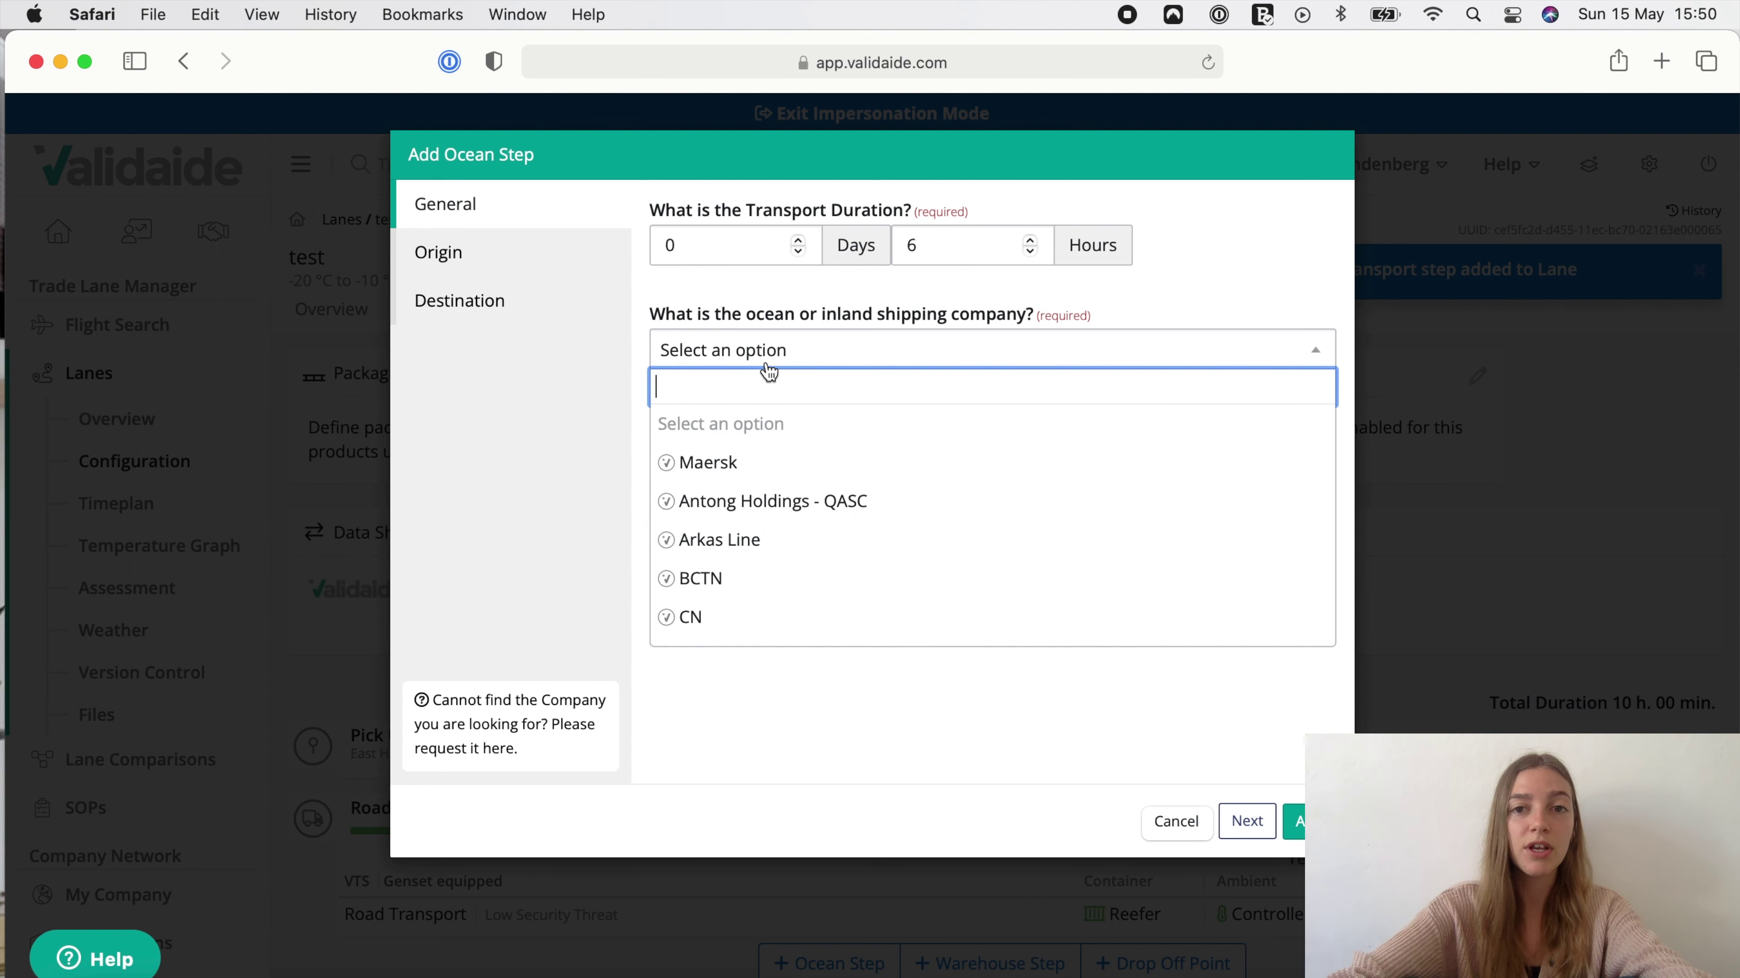
text(cm)
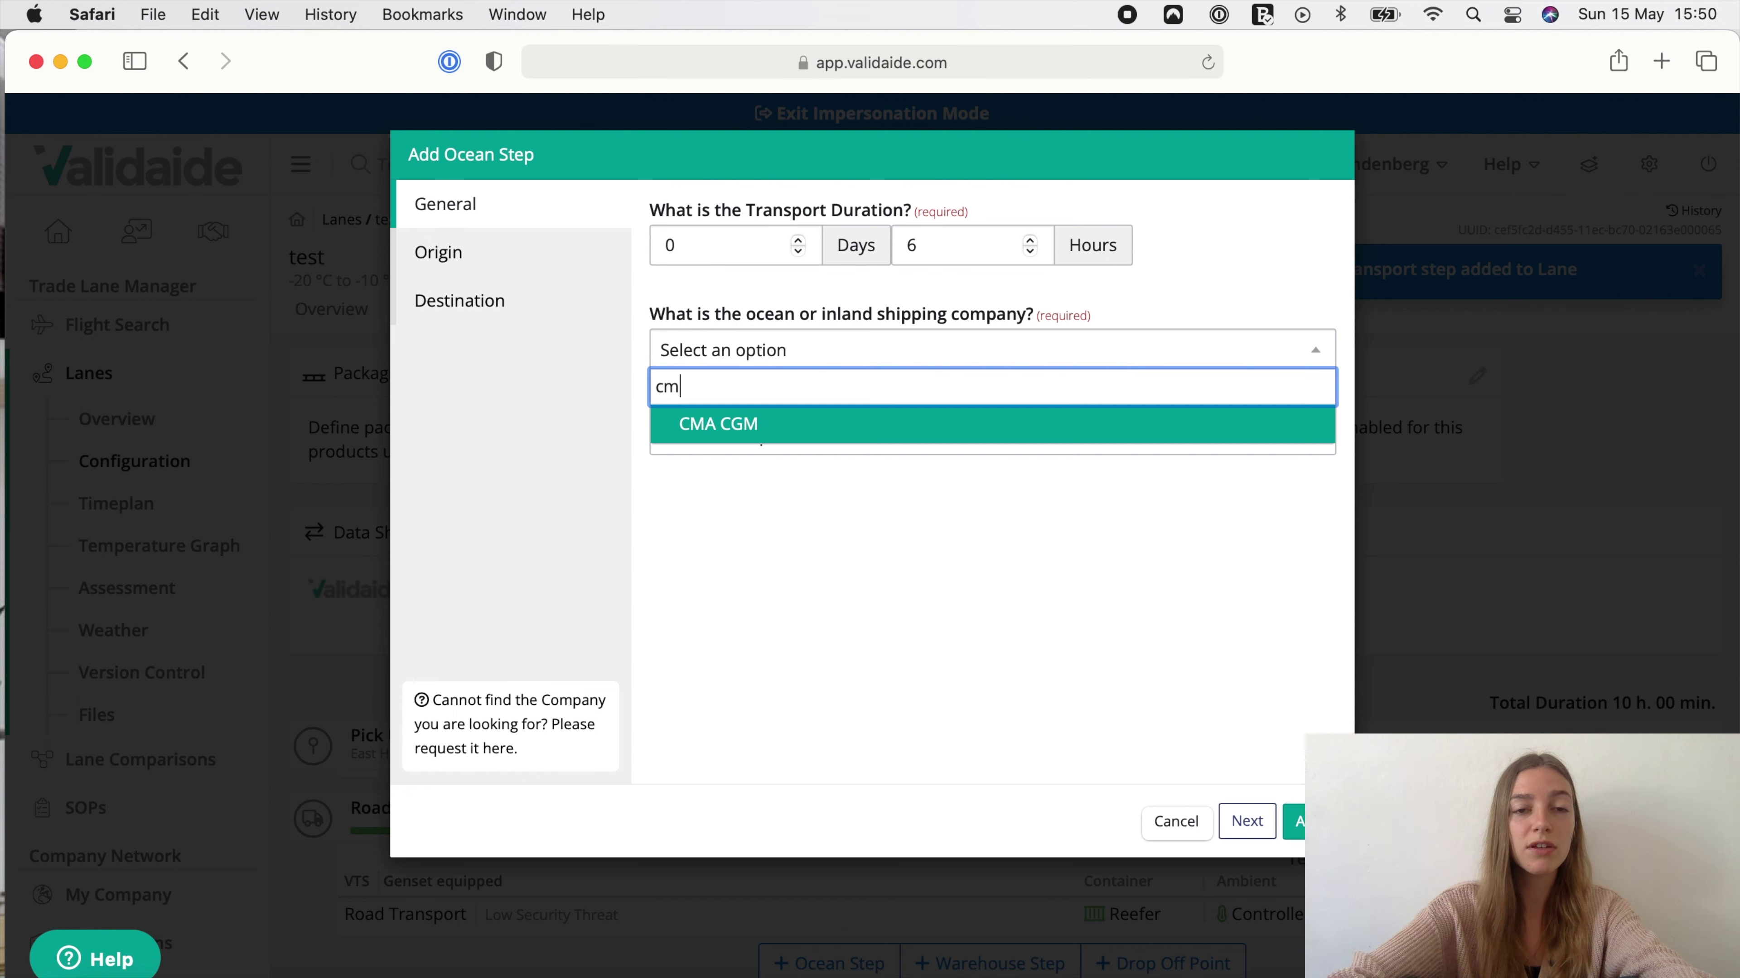
click(767, 426)
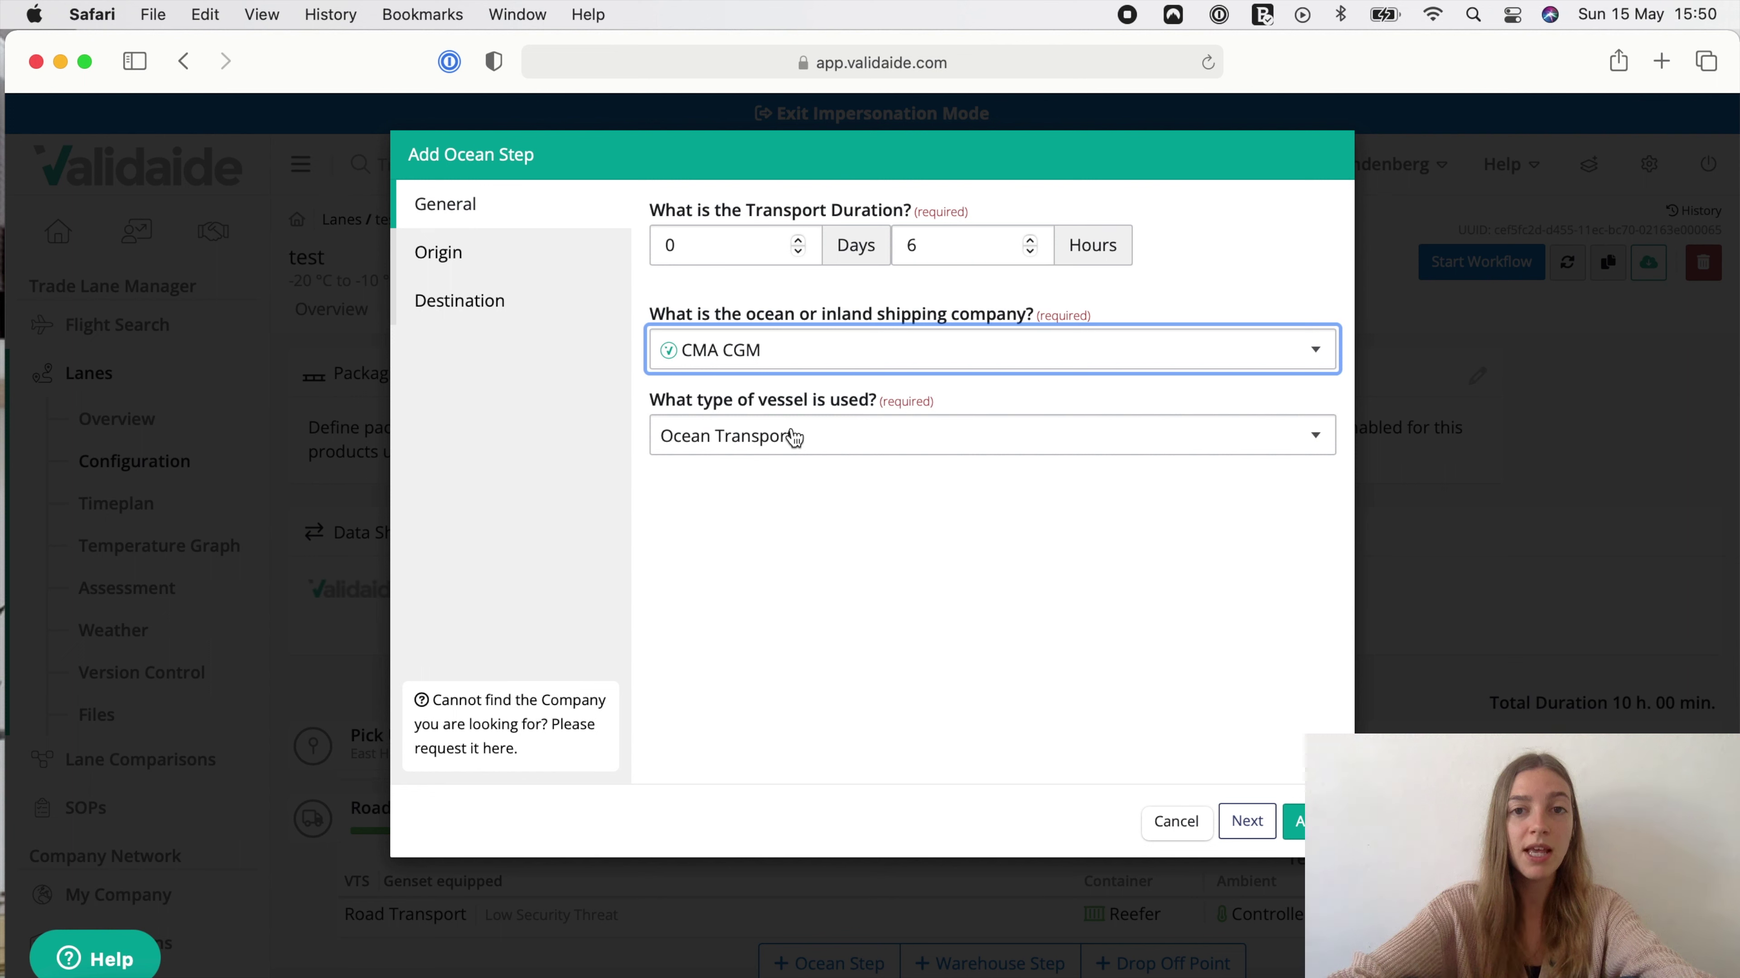
click(809, 437)
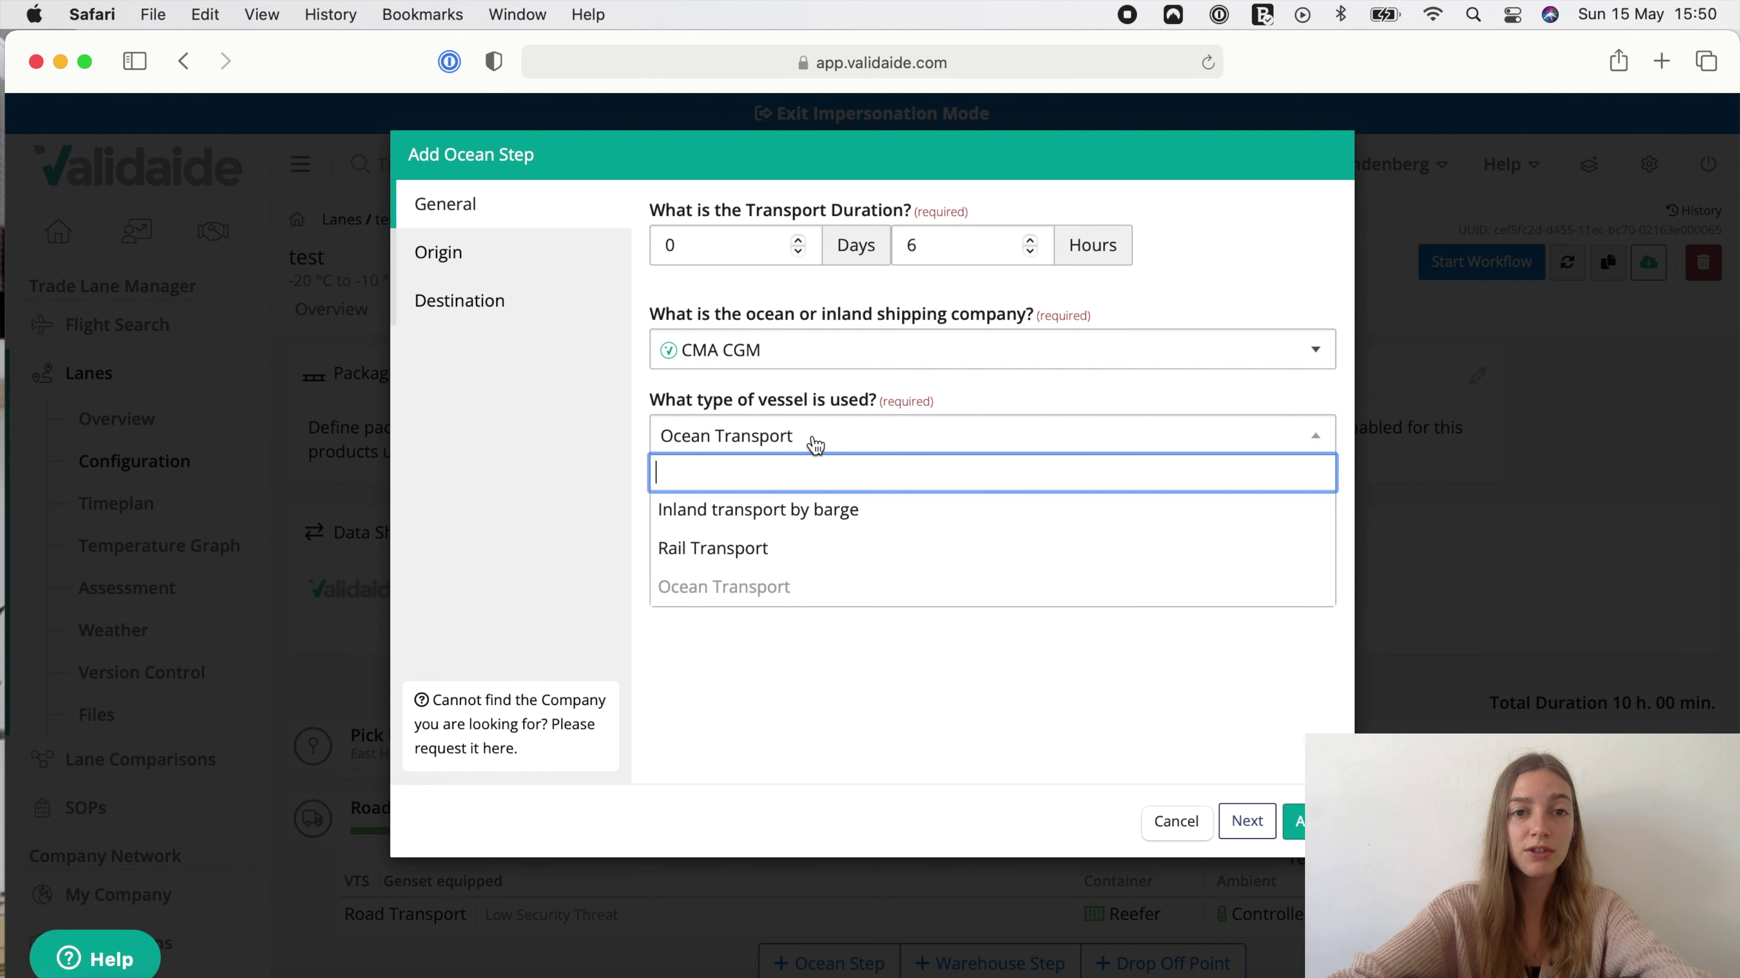
click(815, 446)
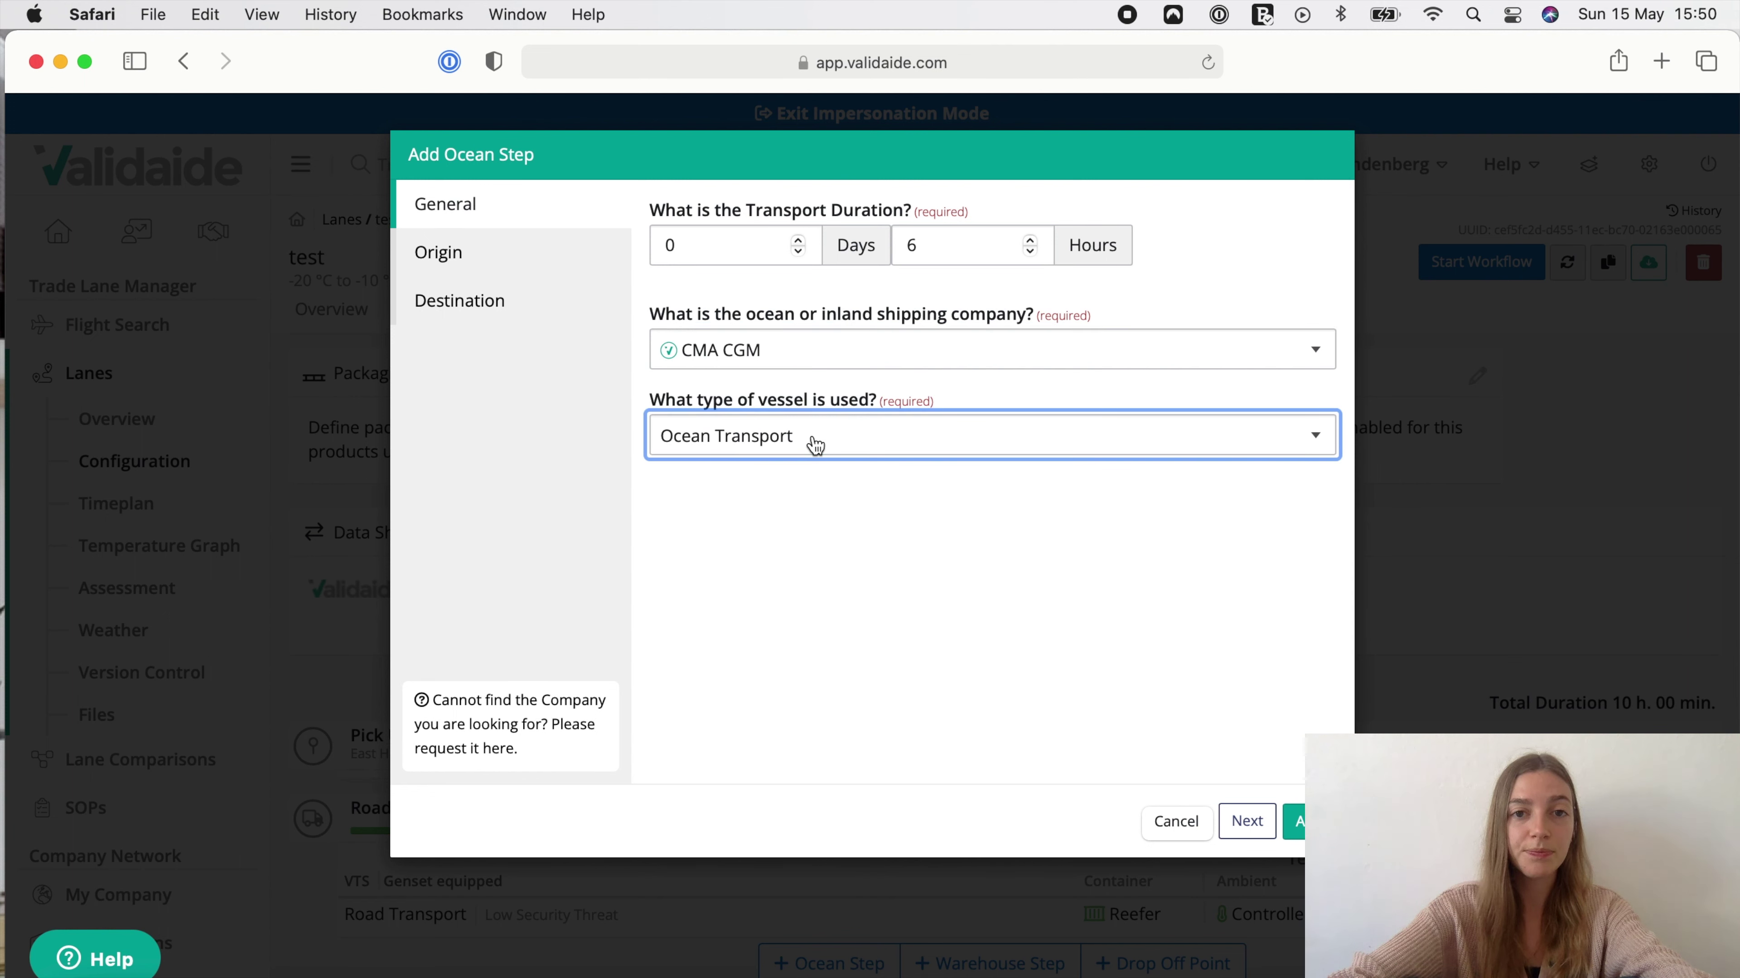
Set origin terminal ECT Delta Rotterdam and destination COSCO-PSA Singapore, then add the step.
click(544, 262)
click(756, 342)
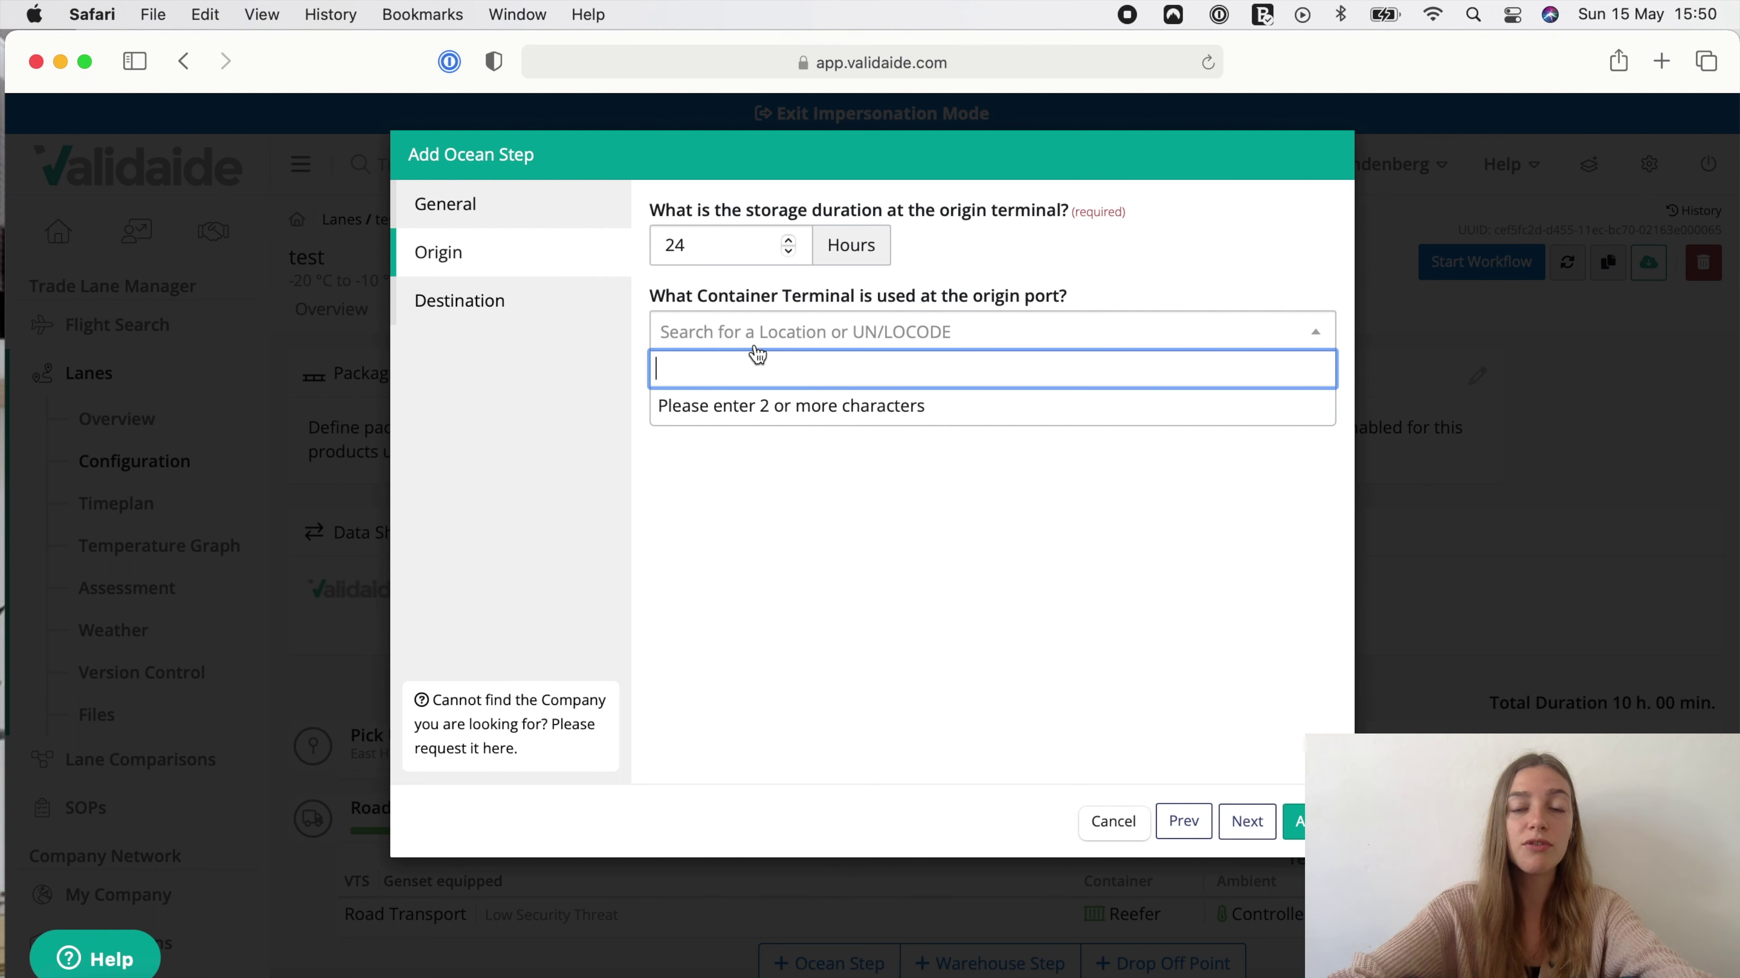
text(rotterdam)
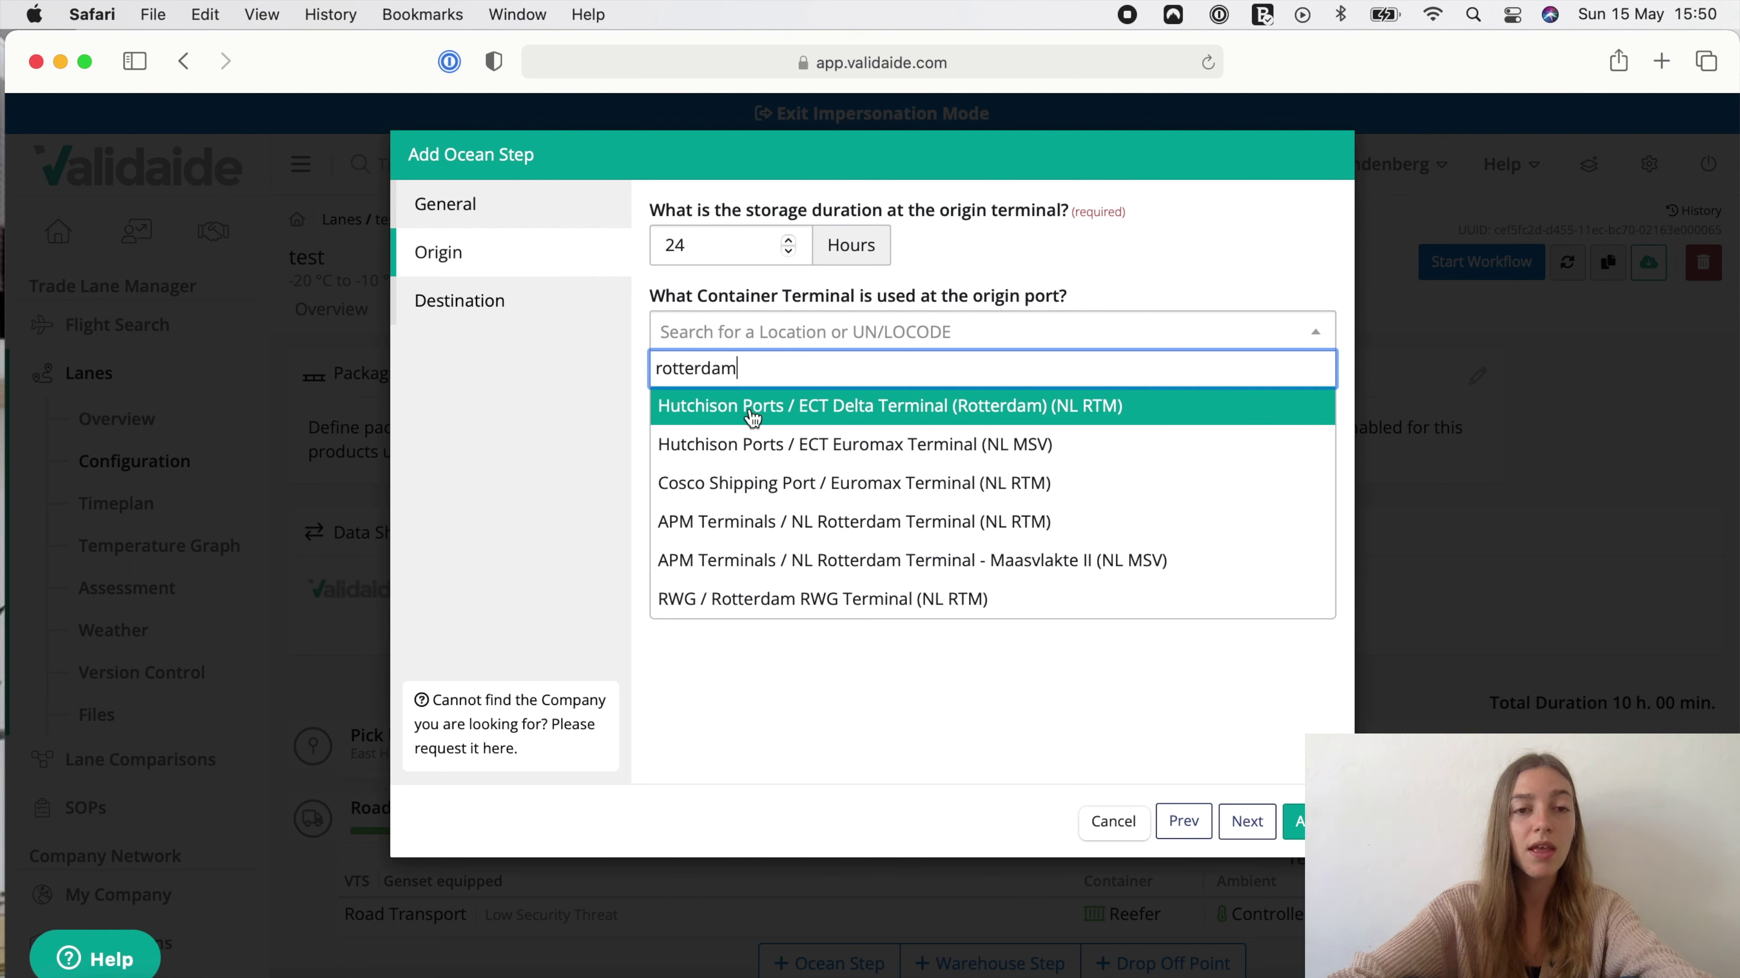
click(752, 410)
click(532, 309)
click(734, 335)
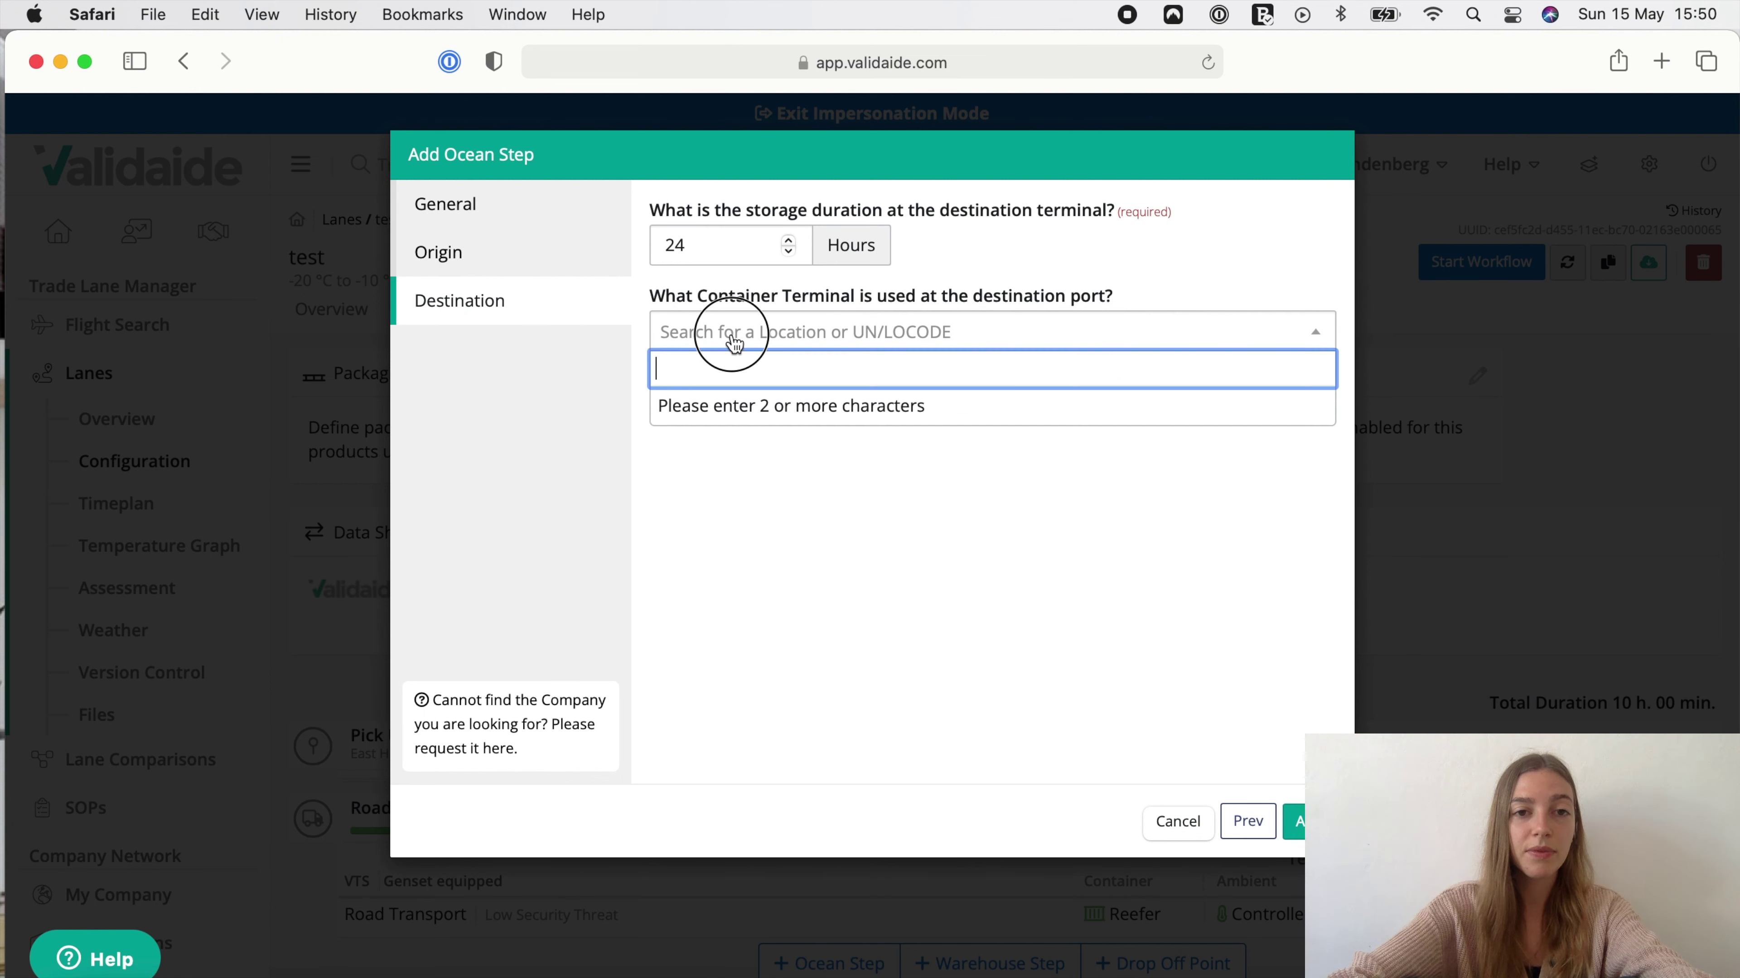
text(singa)
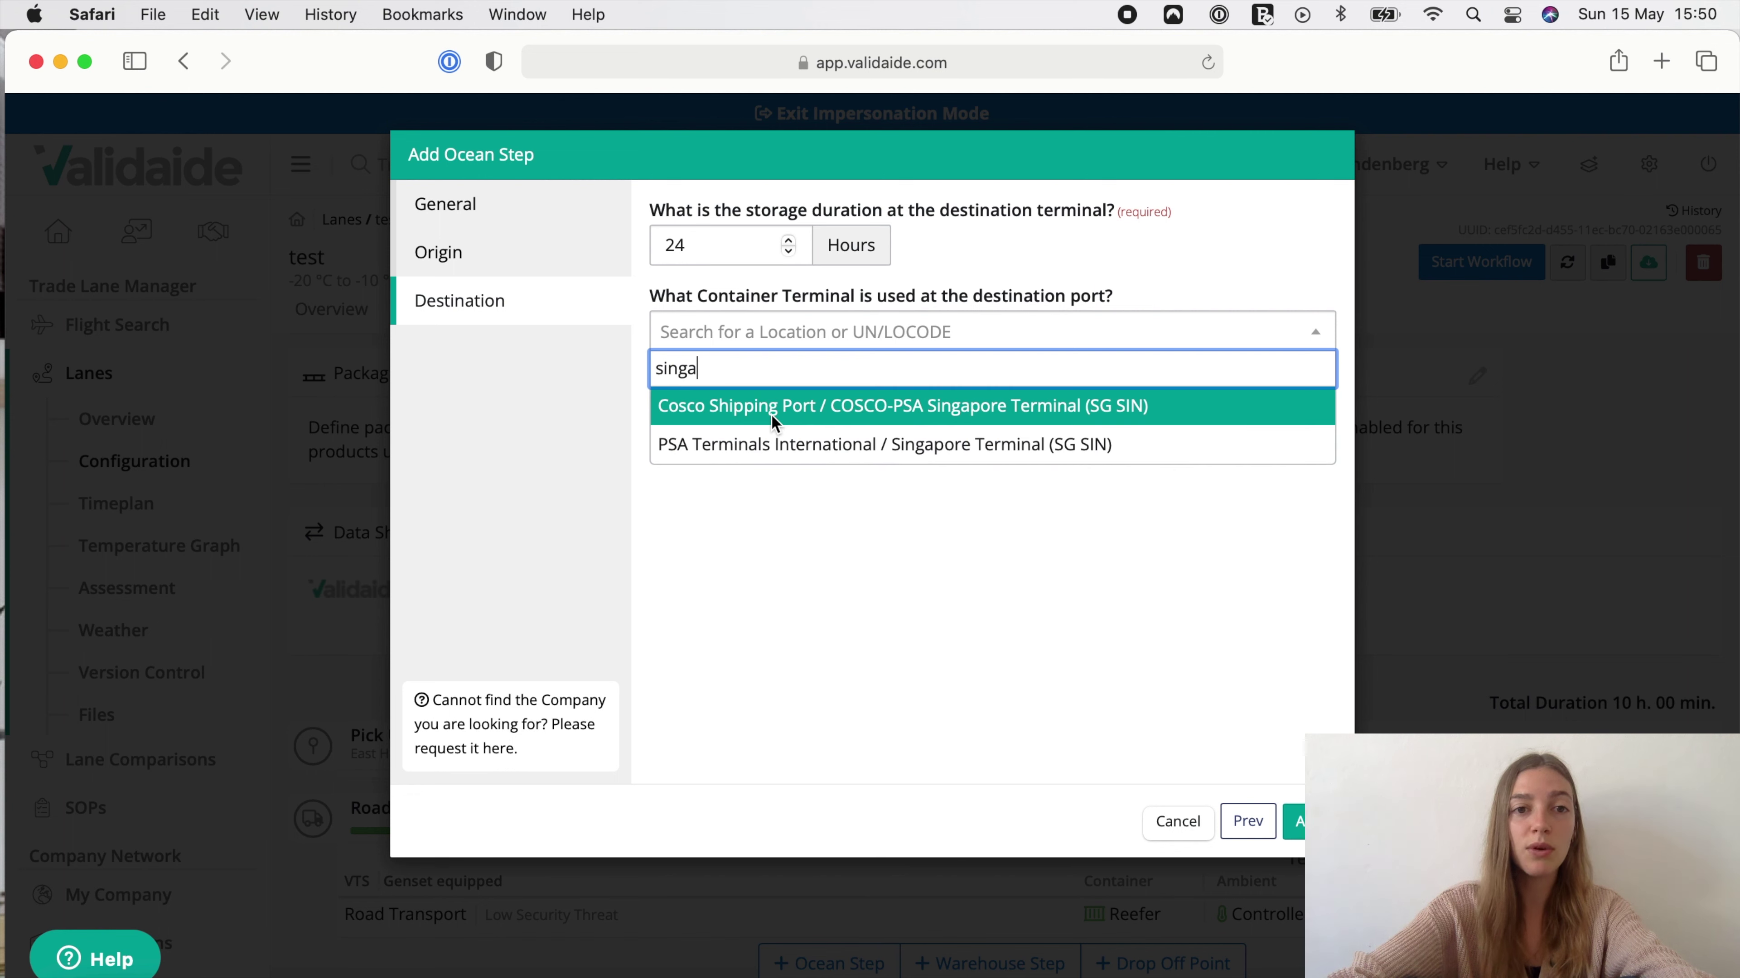
click(771, 414)
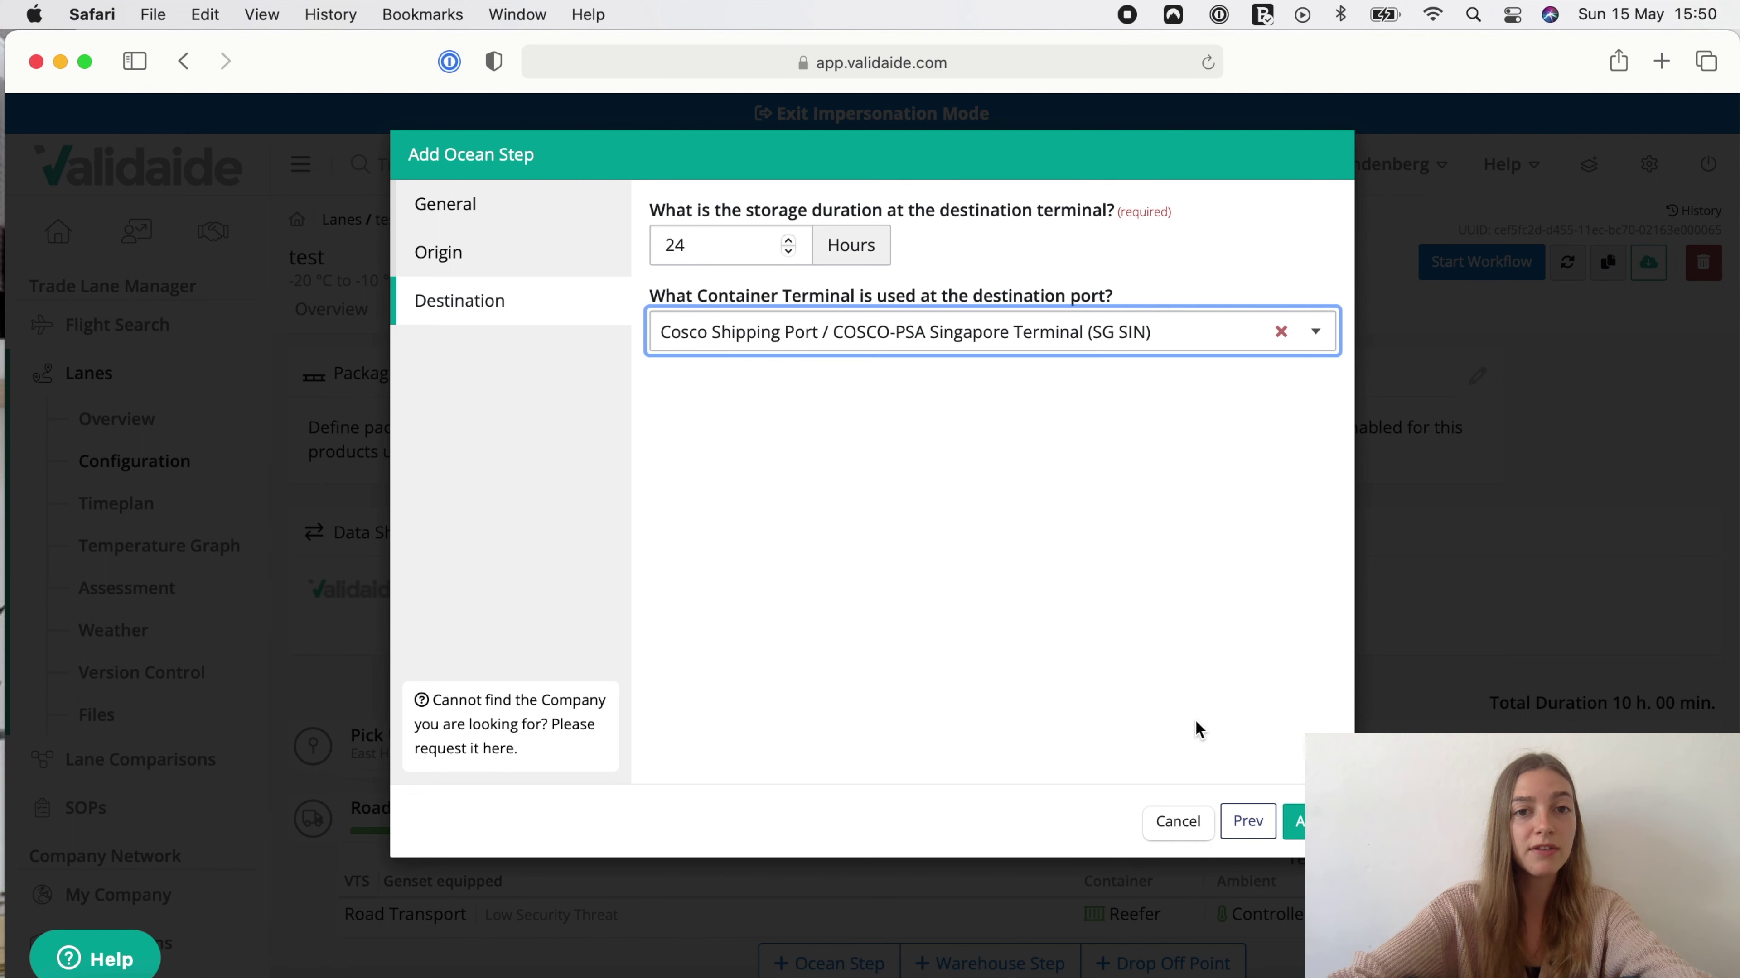
click(1291, 821)
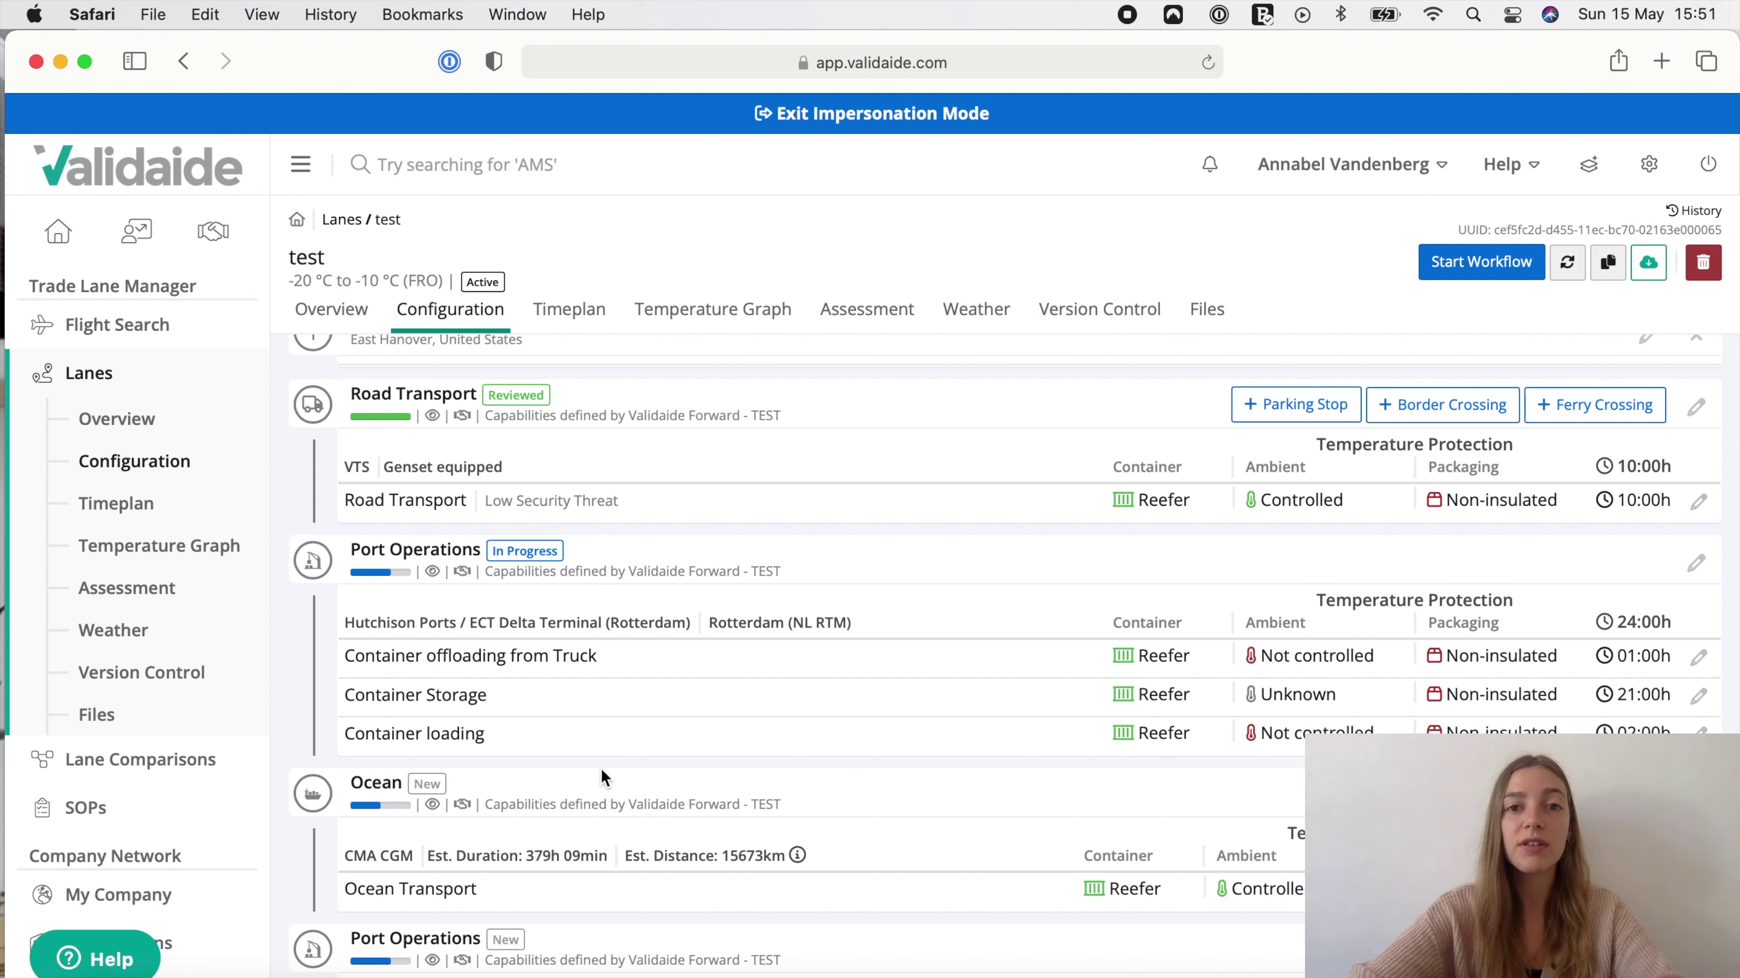
Show the lane Overview with the East Hanover → Rotterdam → Singapore route.
click(329, 305)
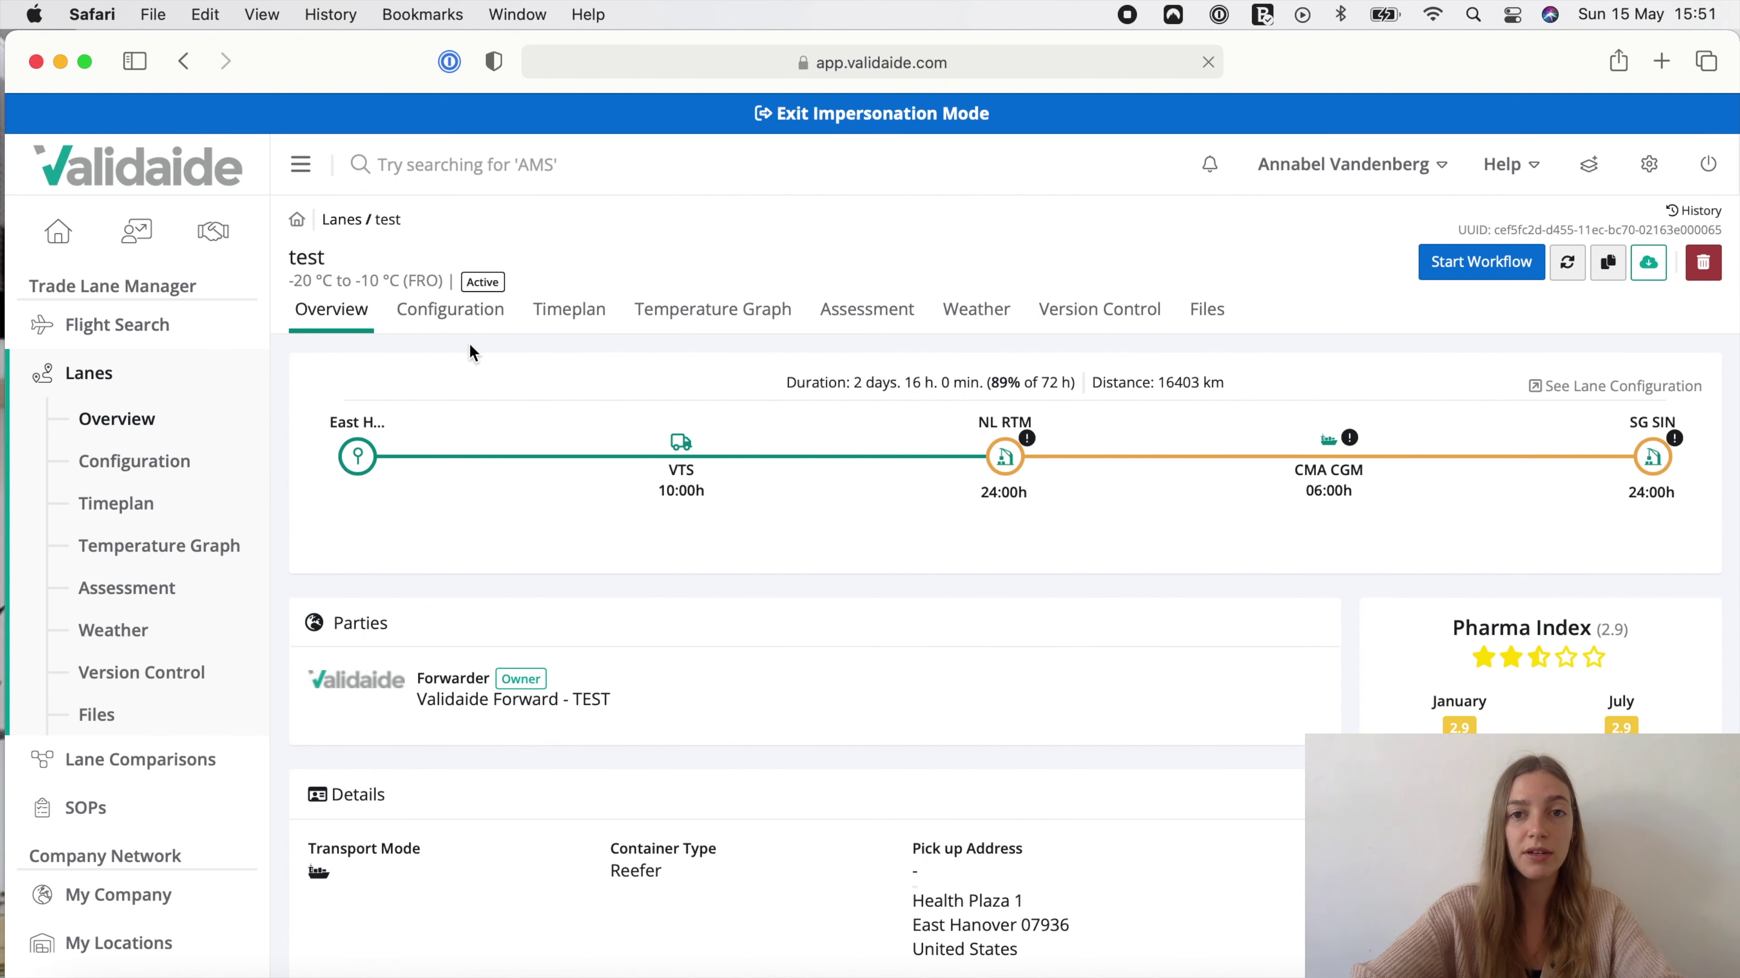
View the lane's timeplan and temperature graph, then its assessment.
click(563, 324)
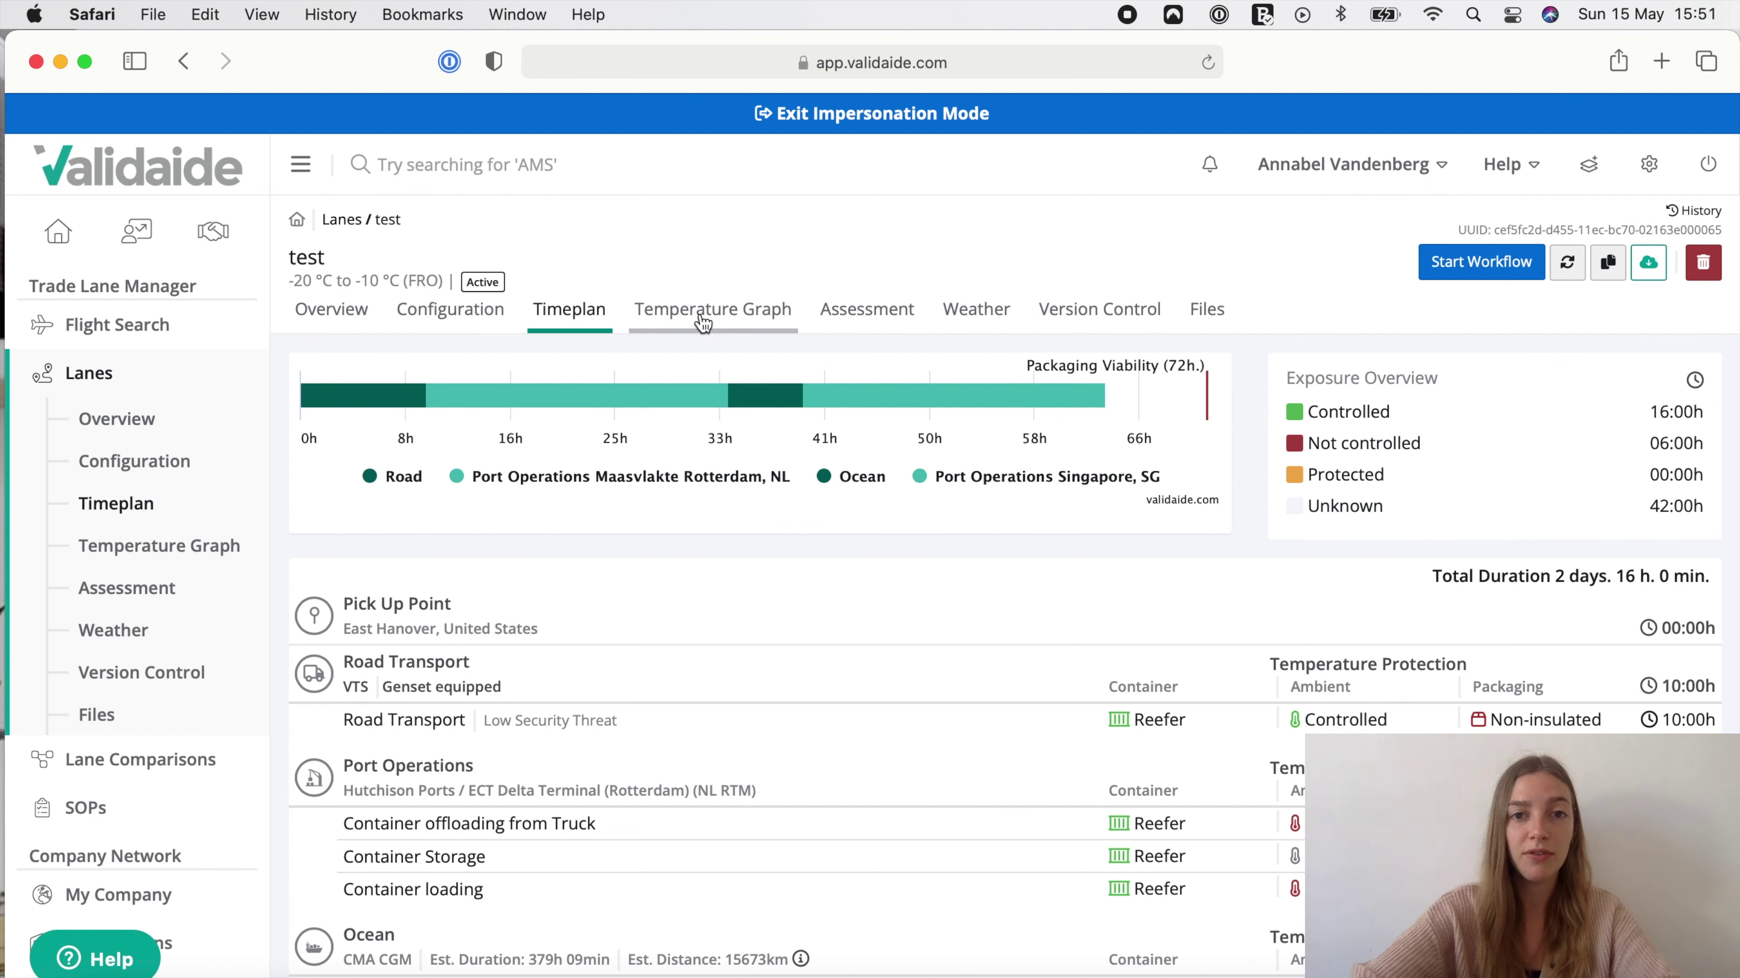
click(703, 320)
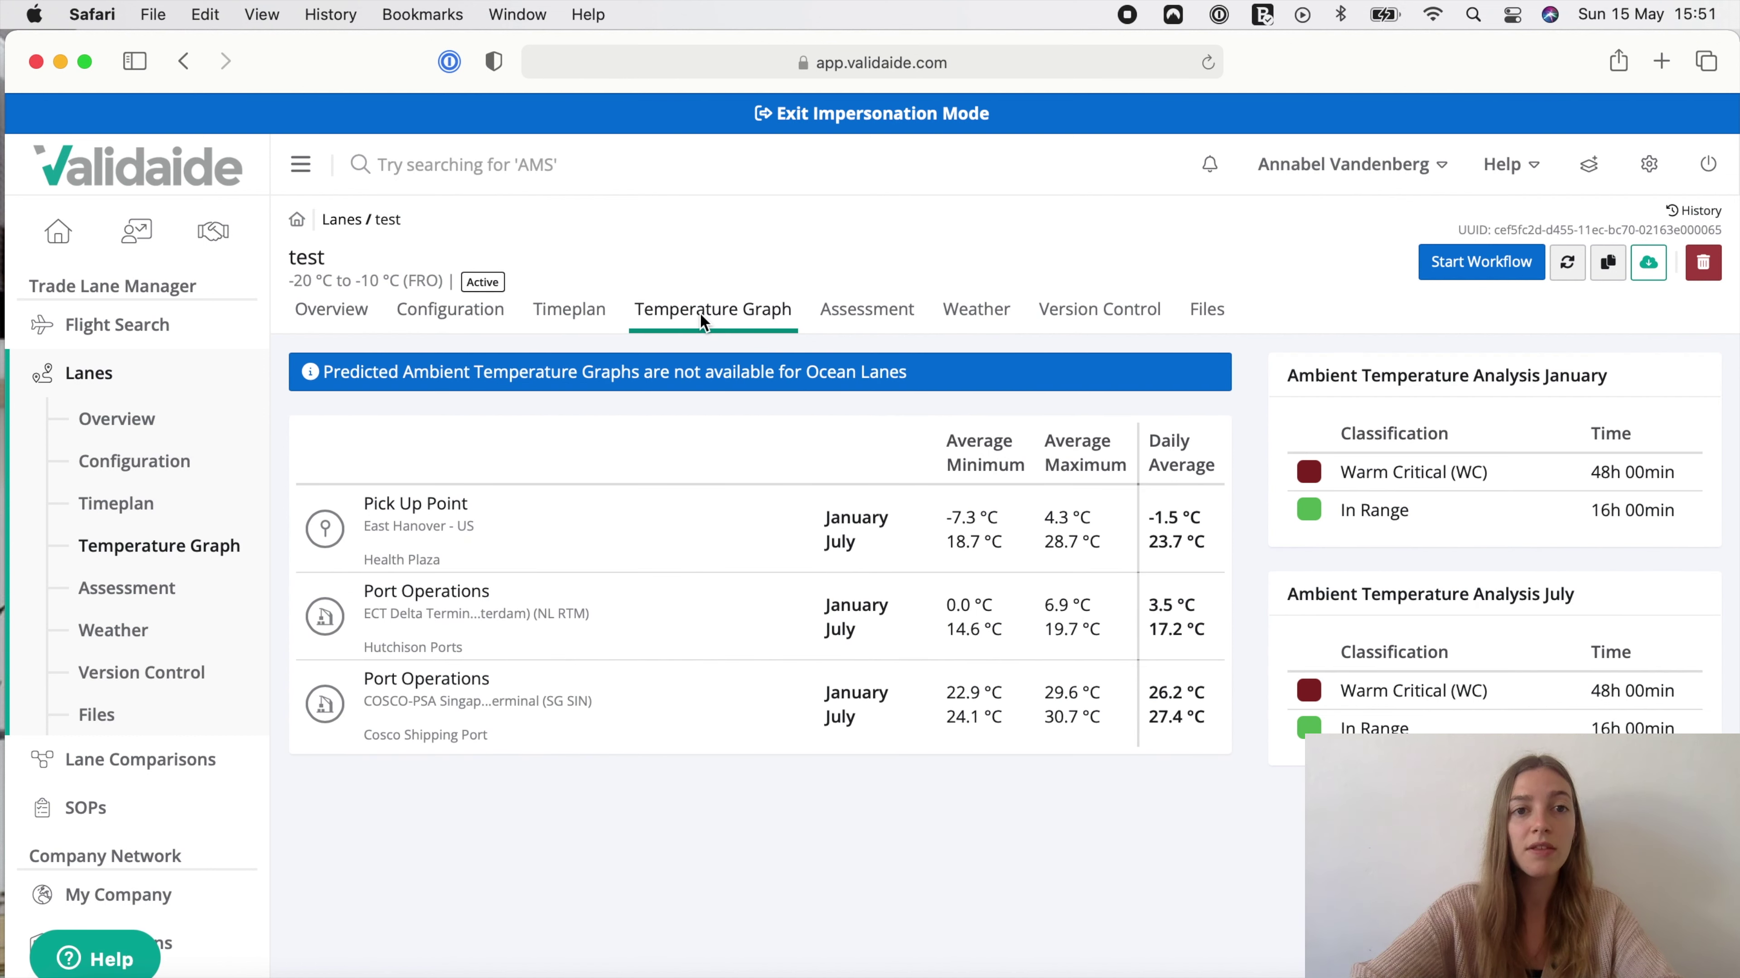
click(853, 326)
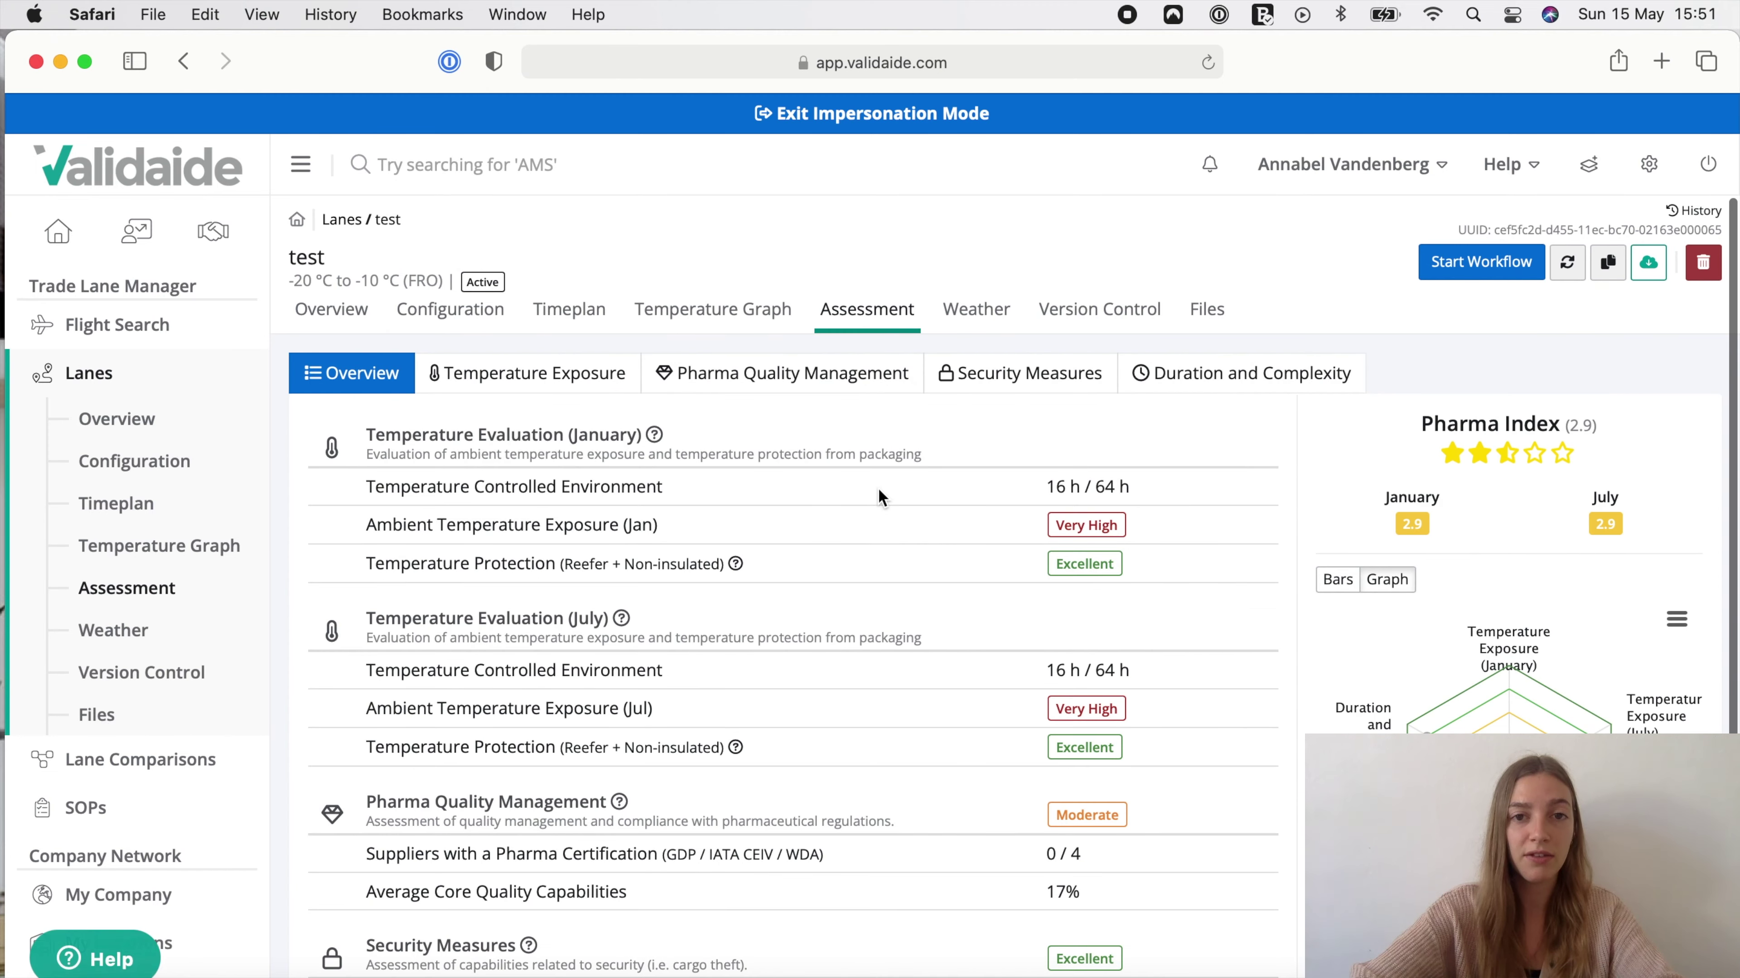
Scroll through the assessment ratings and radar chart down to Duration and Complexity.
scroll(880, 497, down, 1)
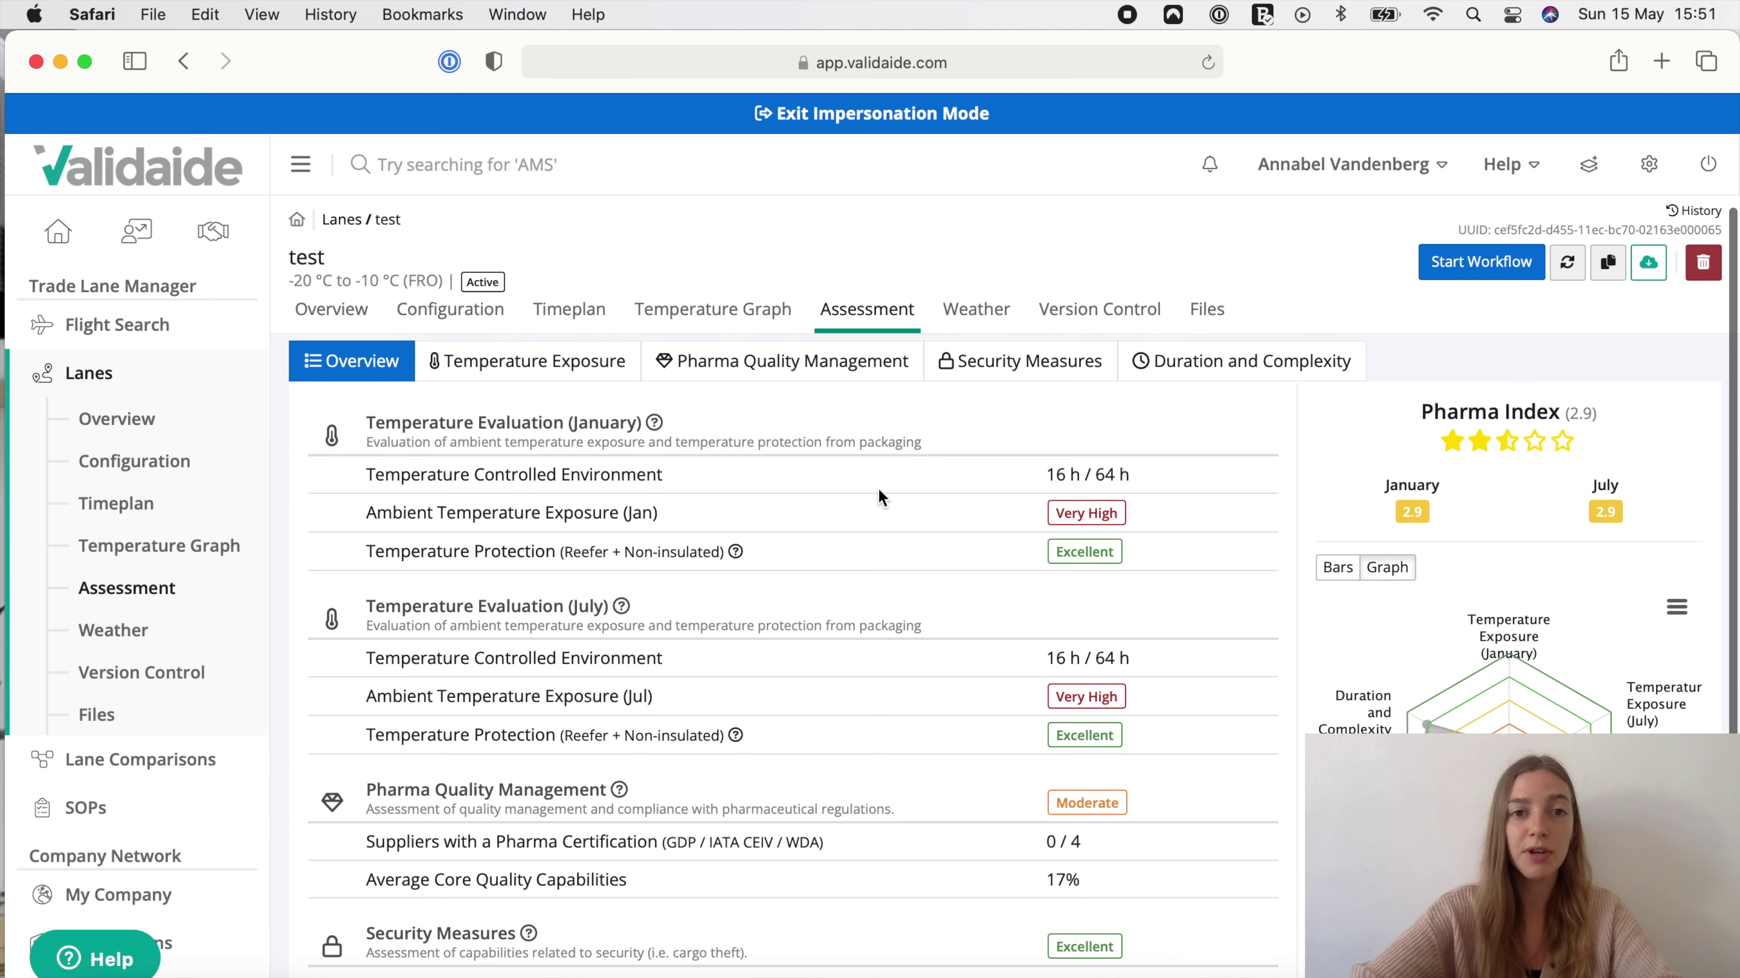
scroll(878, 488, down, 5)
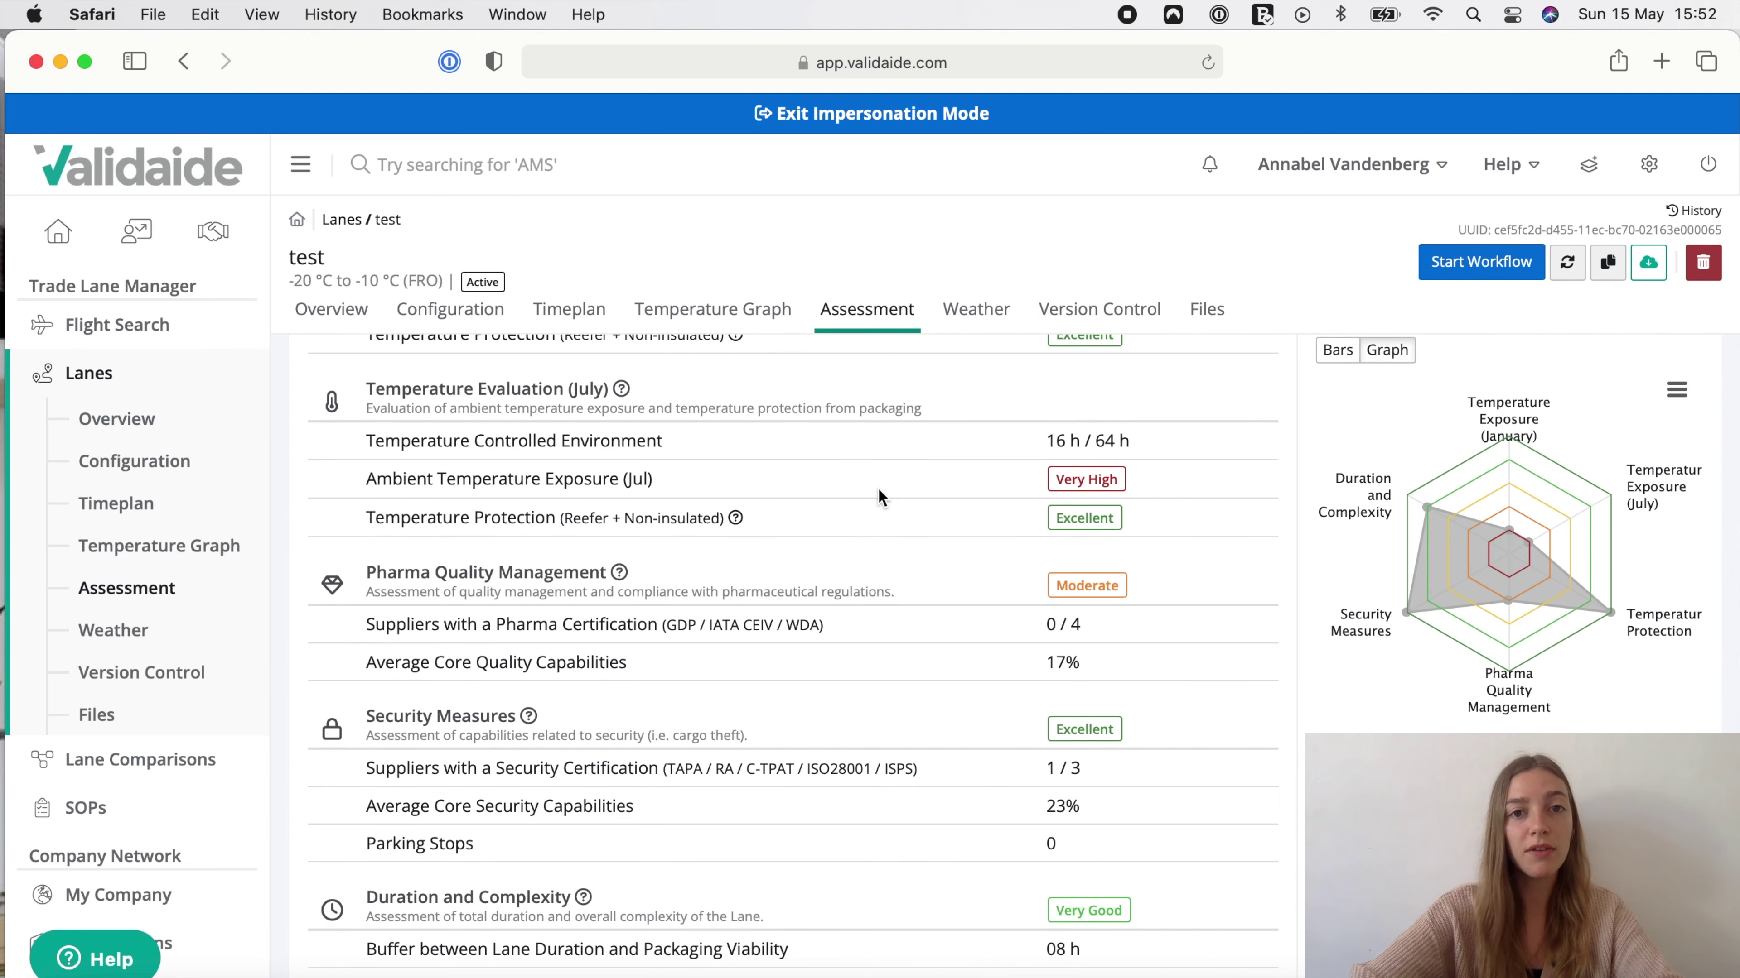
scroll(878, 488, down, 2)
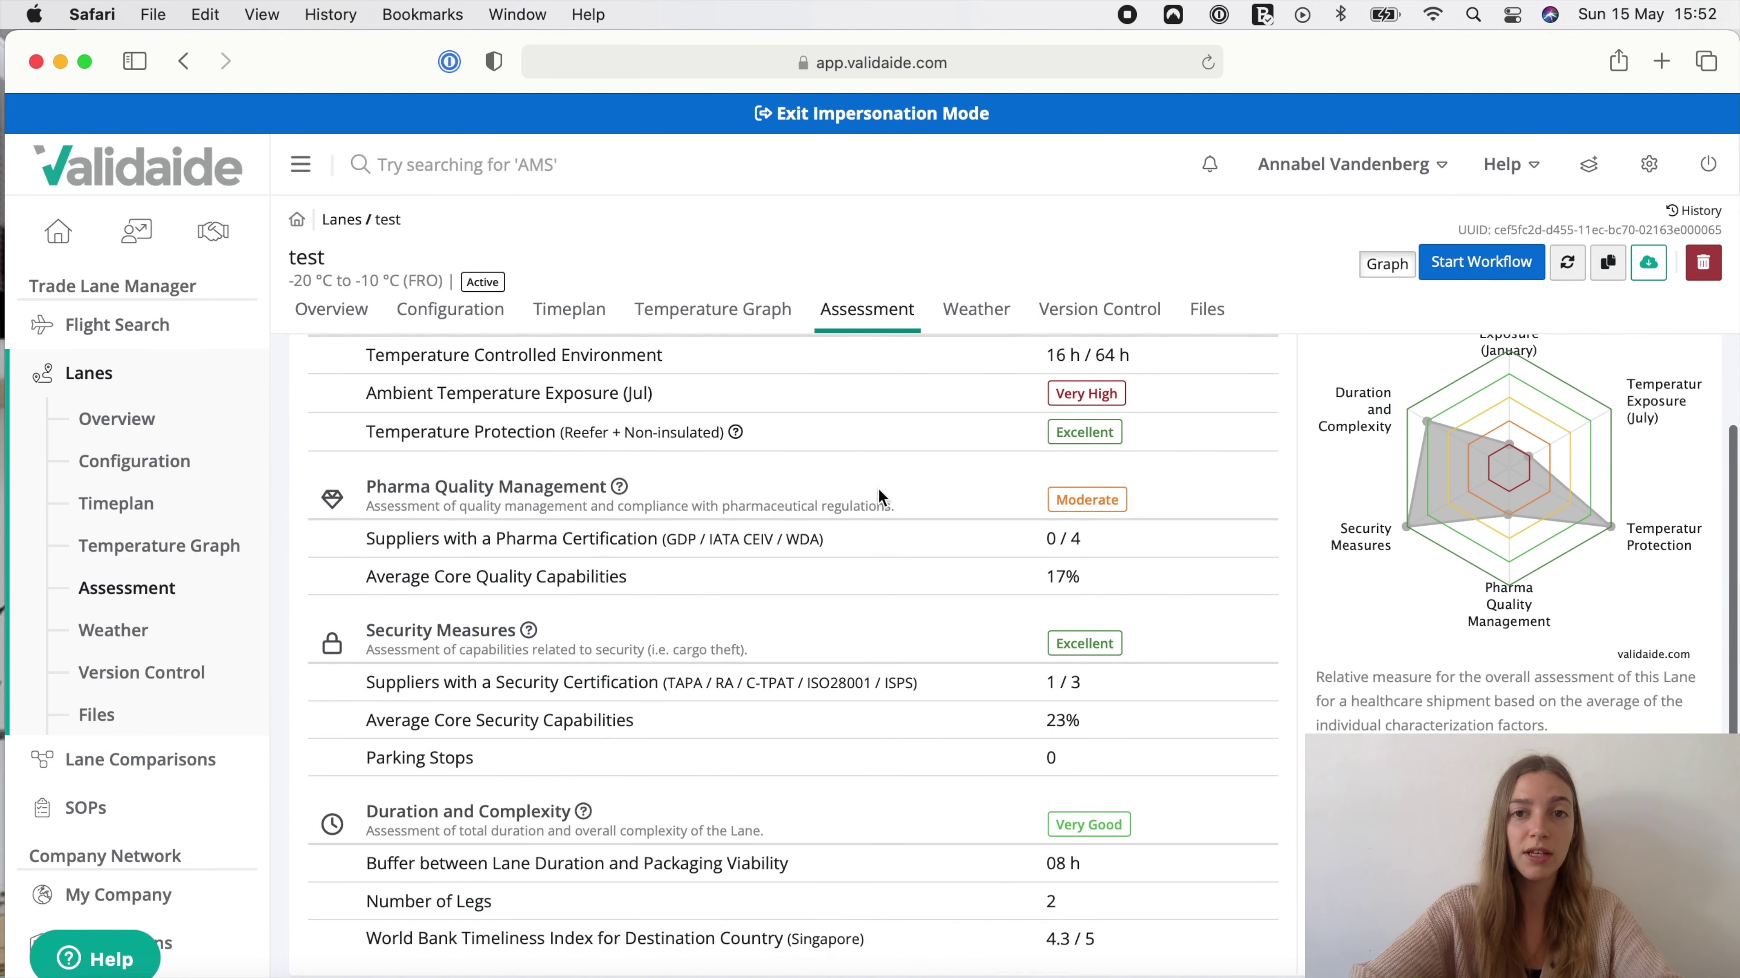